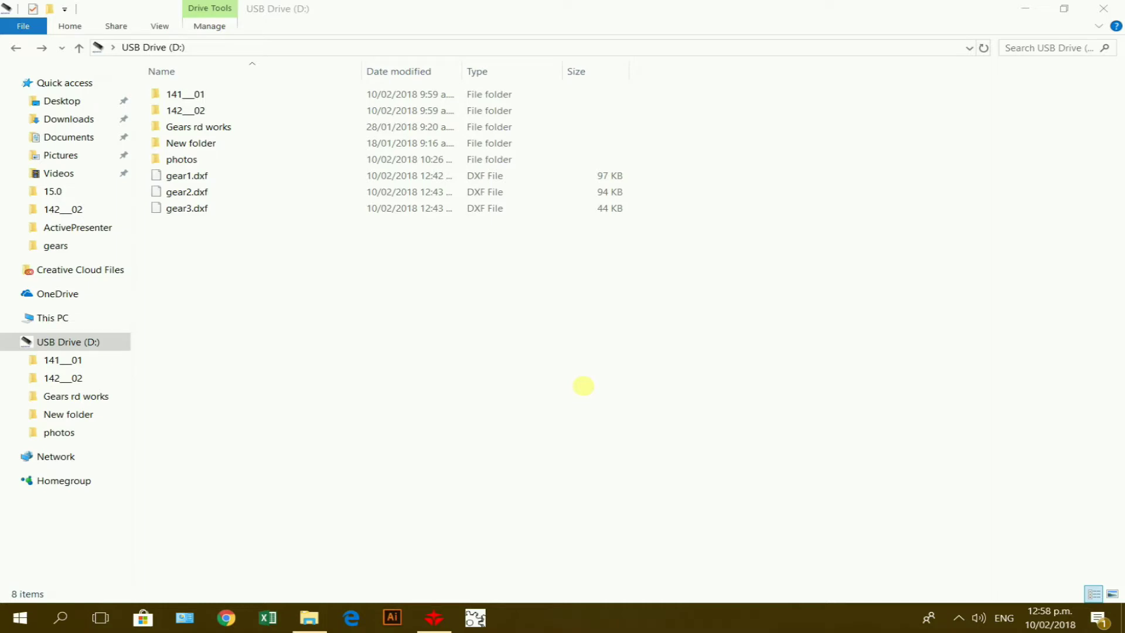
Import gear1.dxf from USB Drive (D:) into the RDWorks work area.
click(433, 620)
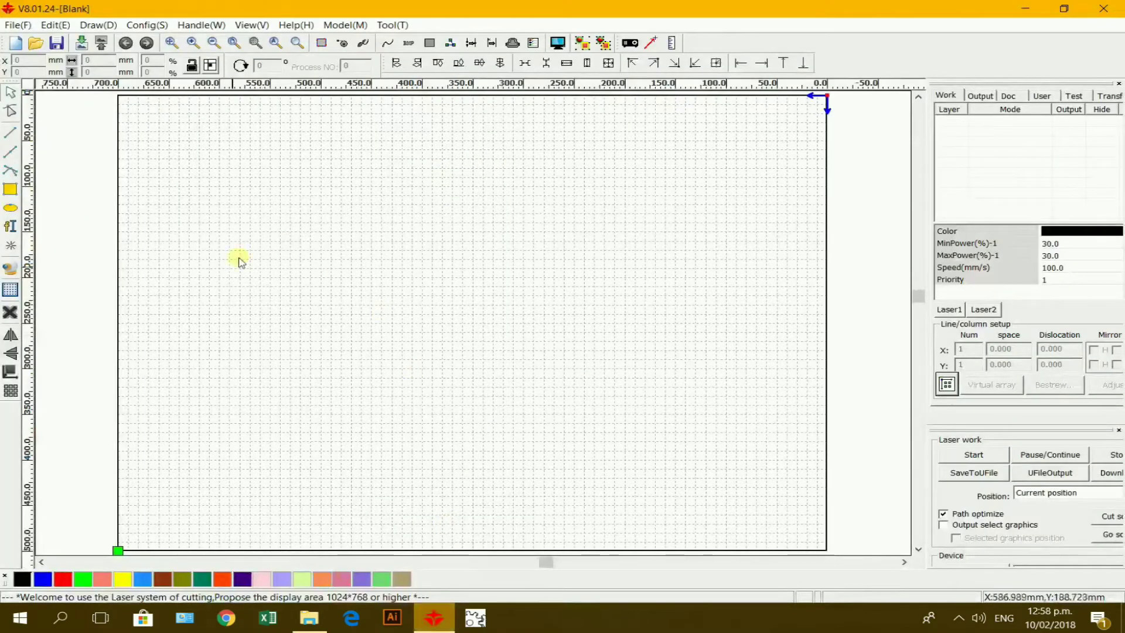
click(11, 27)
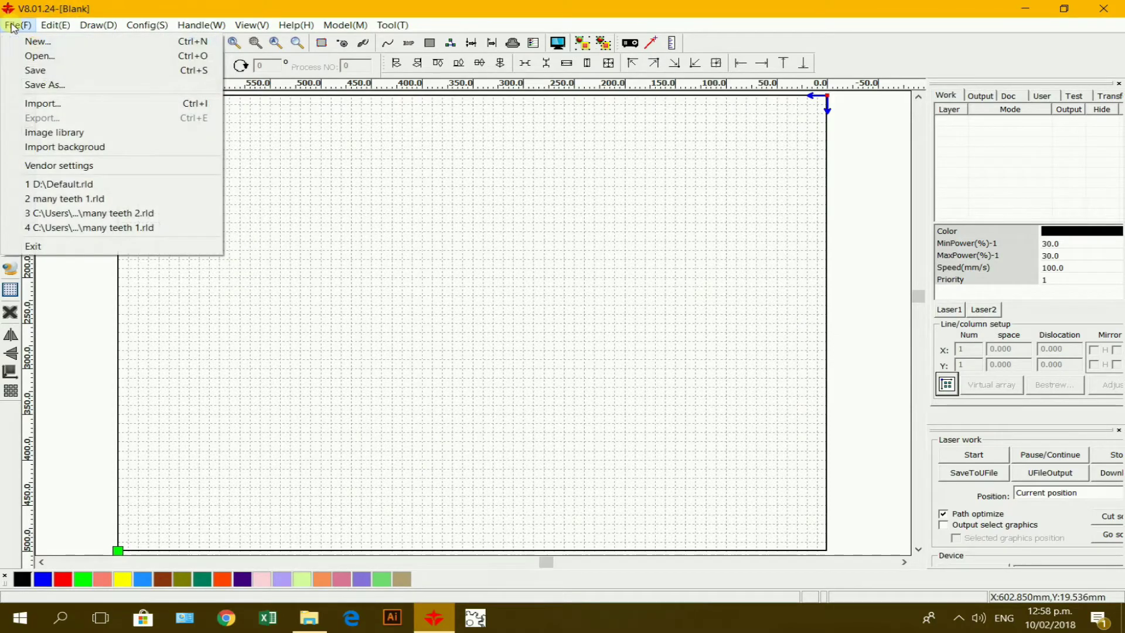
click(35, 104)
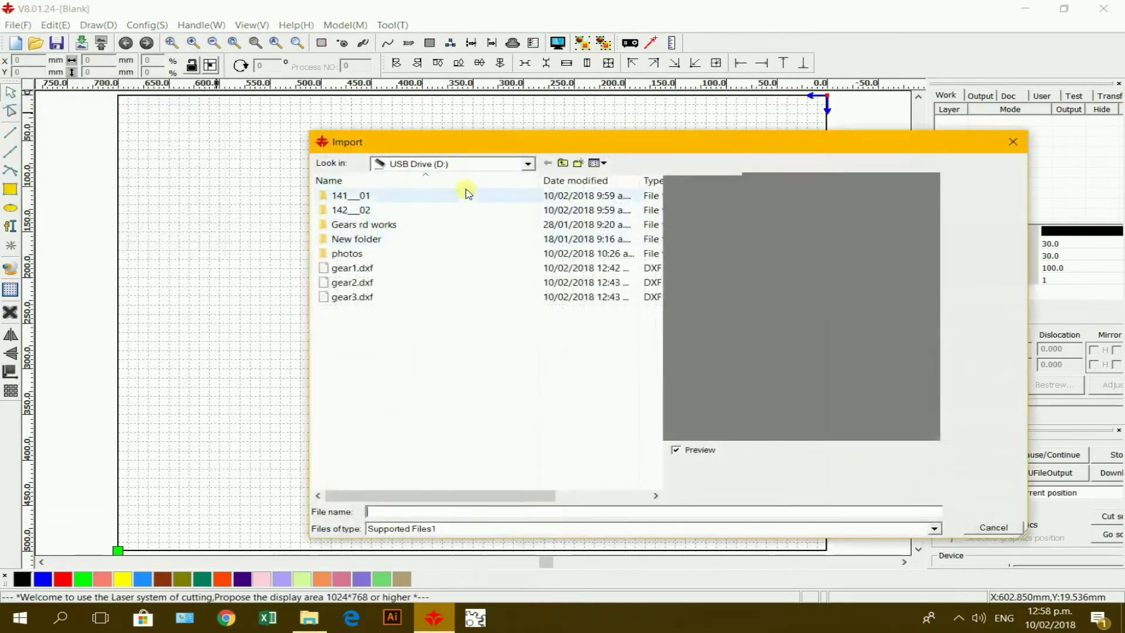
click(352, 270)
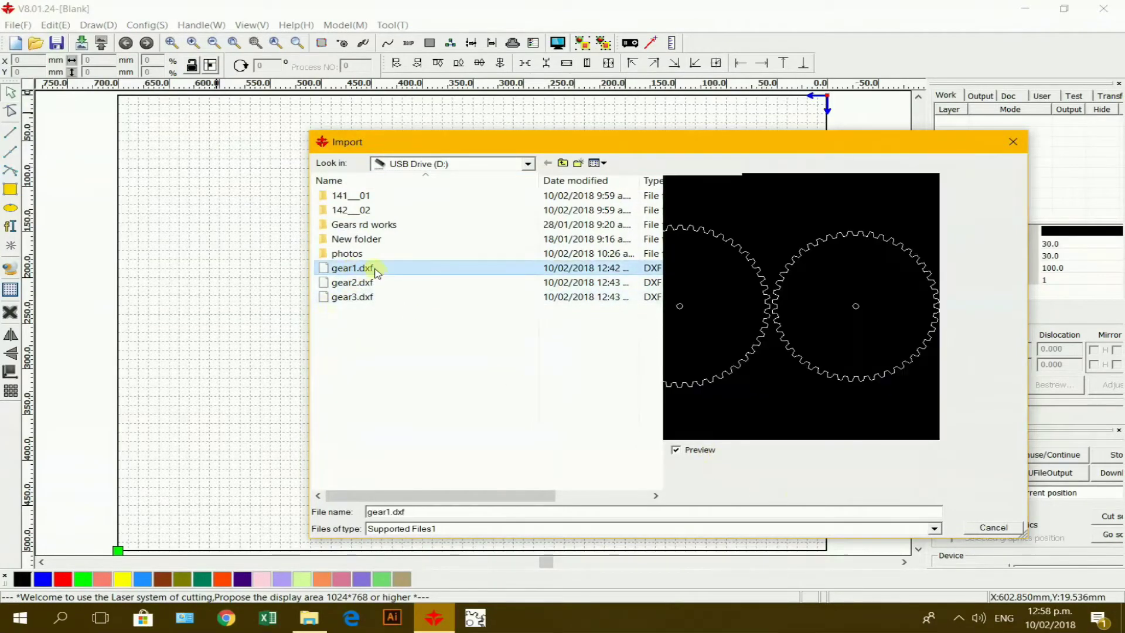
double_click(369, 268)
Zoom out and marquee-select the left gear together with its centre hole.
scroll(636, 327, up, 2)
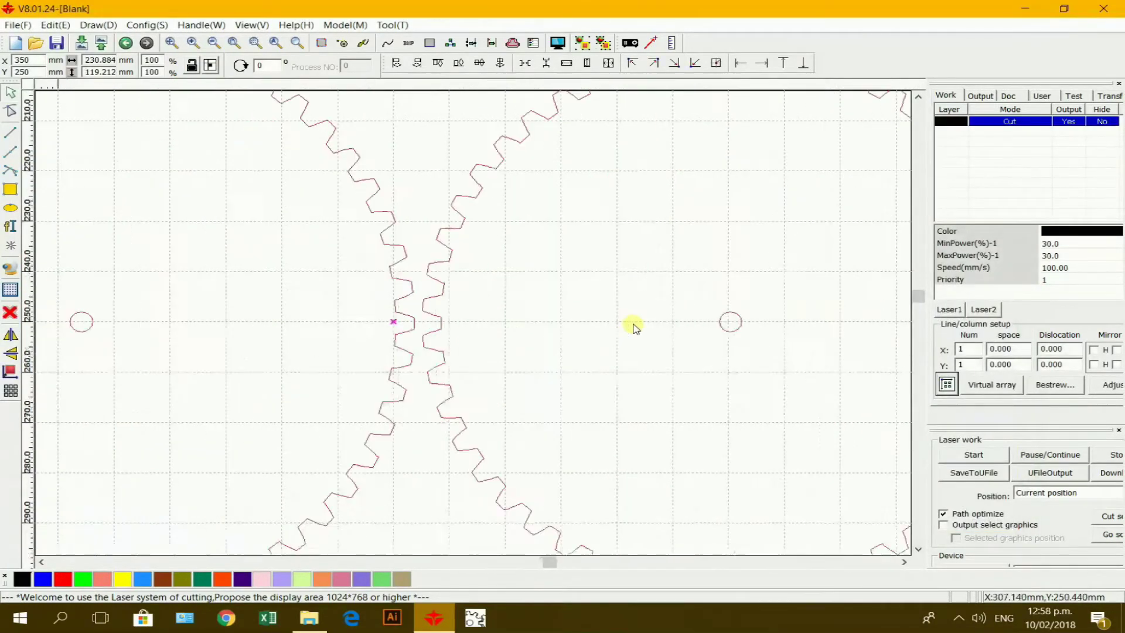
scroll(633, 325, down, 4)
scroll(636, 326, down, 3)
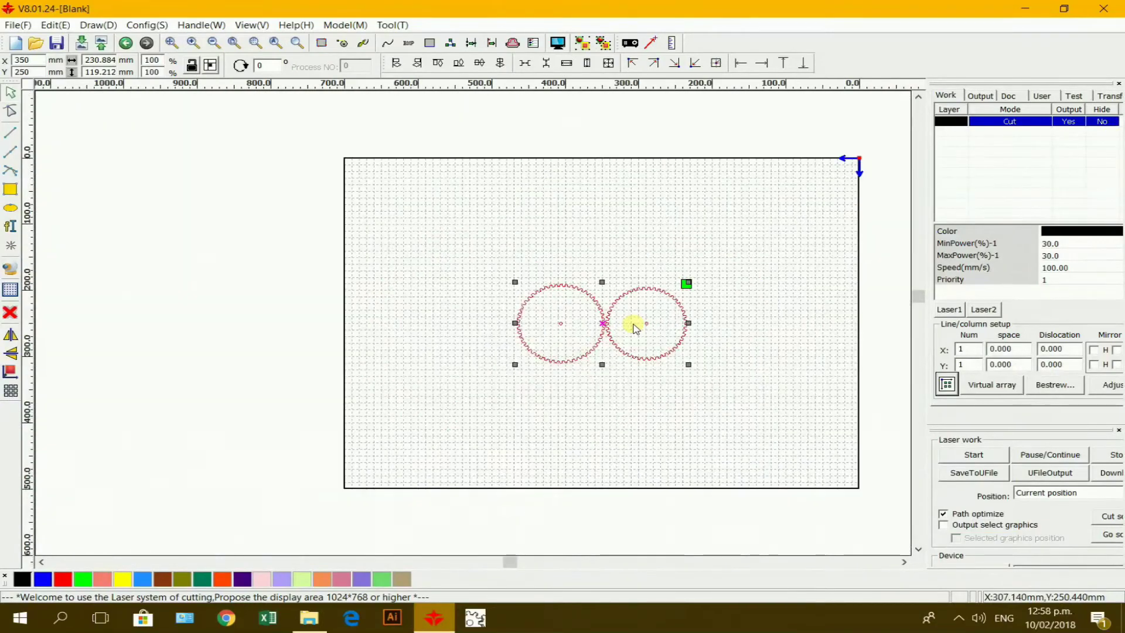
click(525, 232)
drag(492, 241, 623, 394)
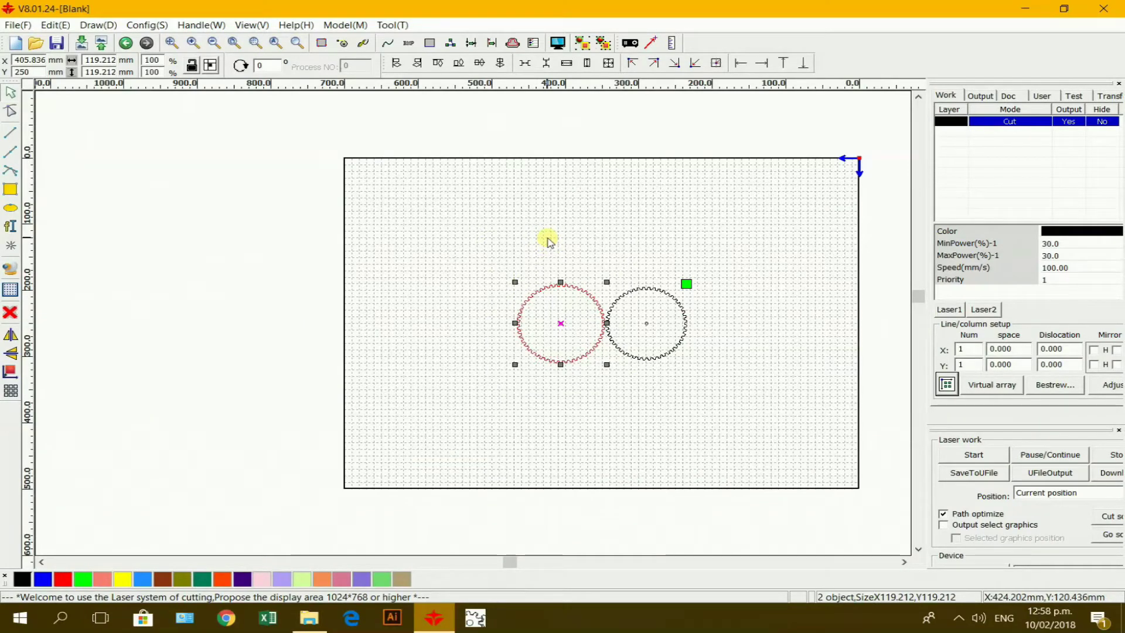
Group the left gear's parts, then group the right gear with its centre curve.
click(63, 26)
click(116, 346)
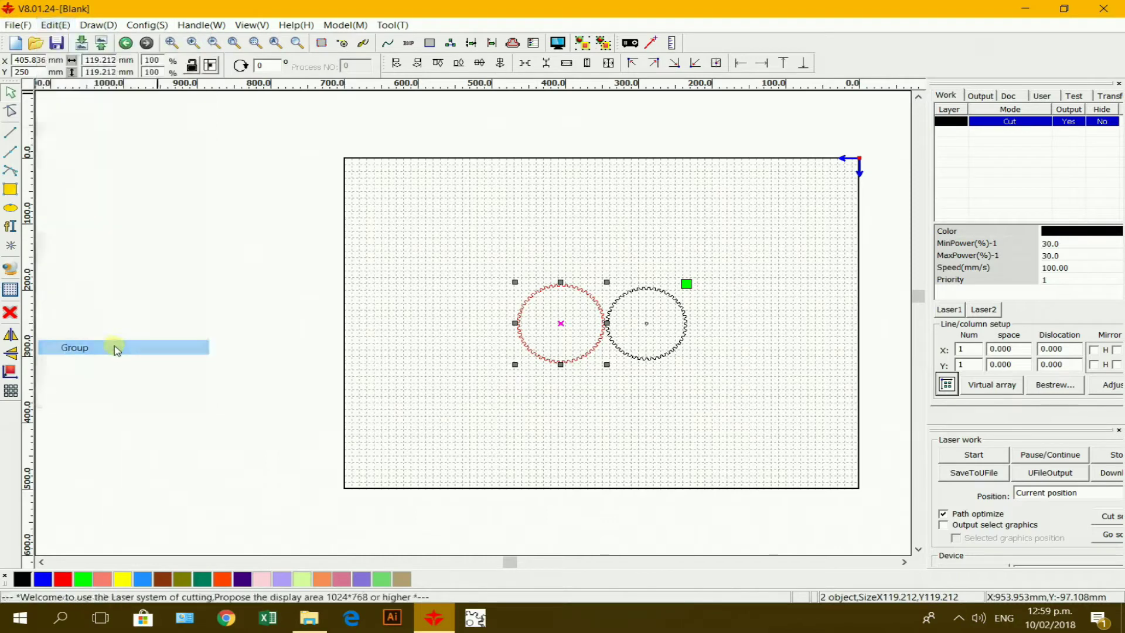
drag(587, 253, 761, 425)
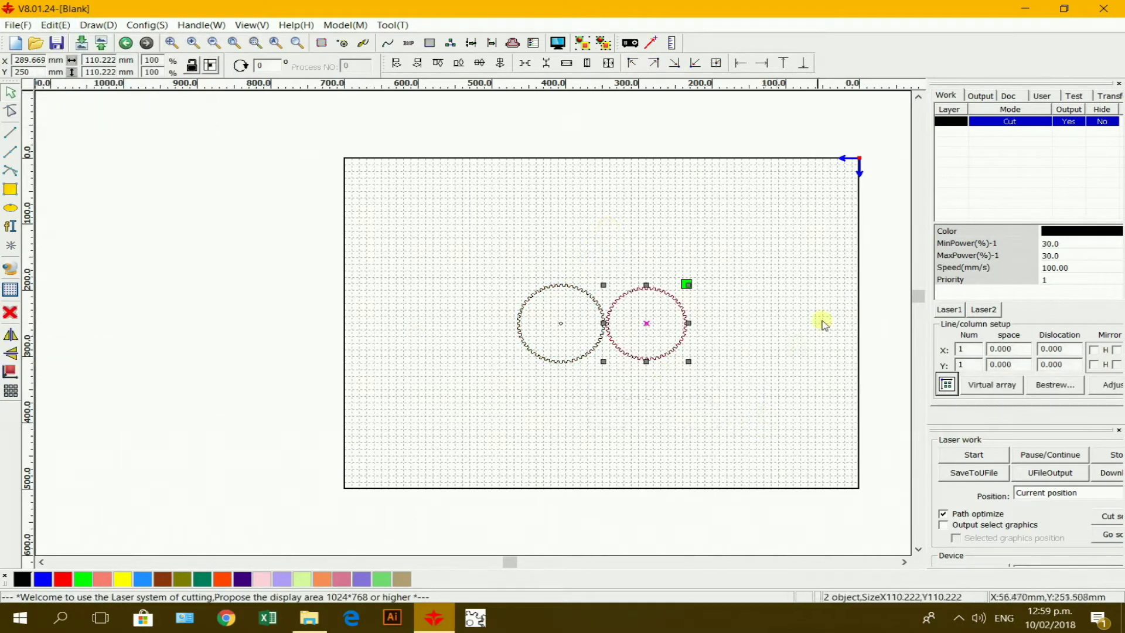
click(672, 331)
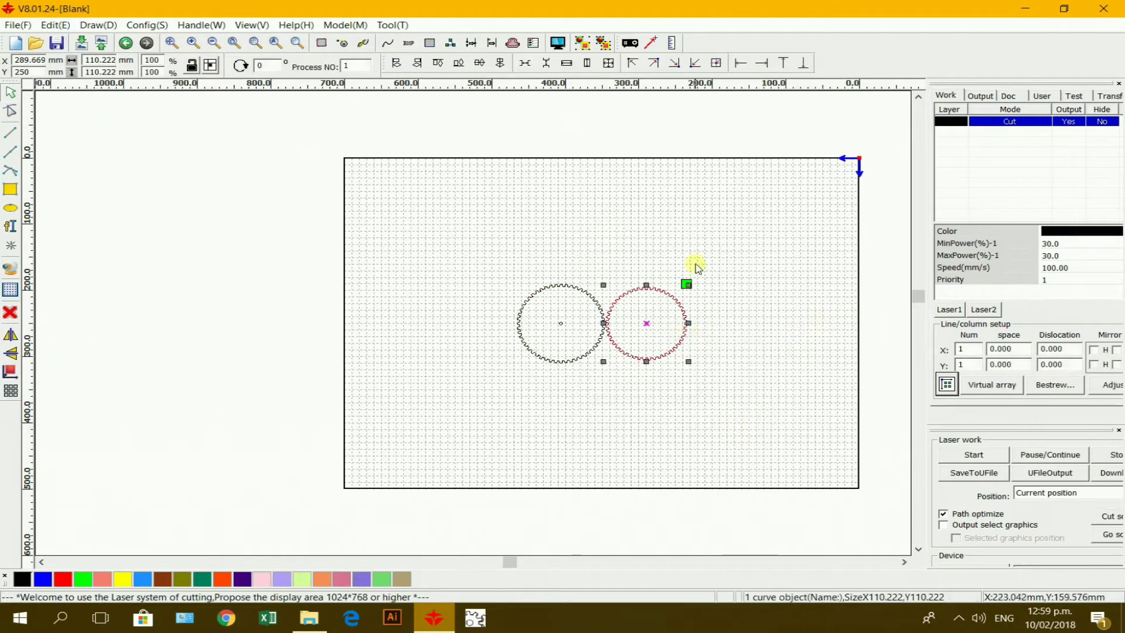
click(737, 345)
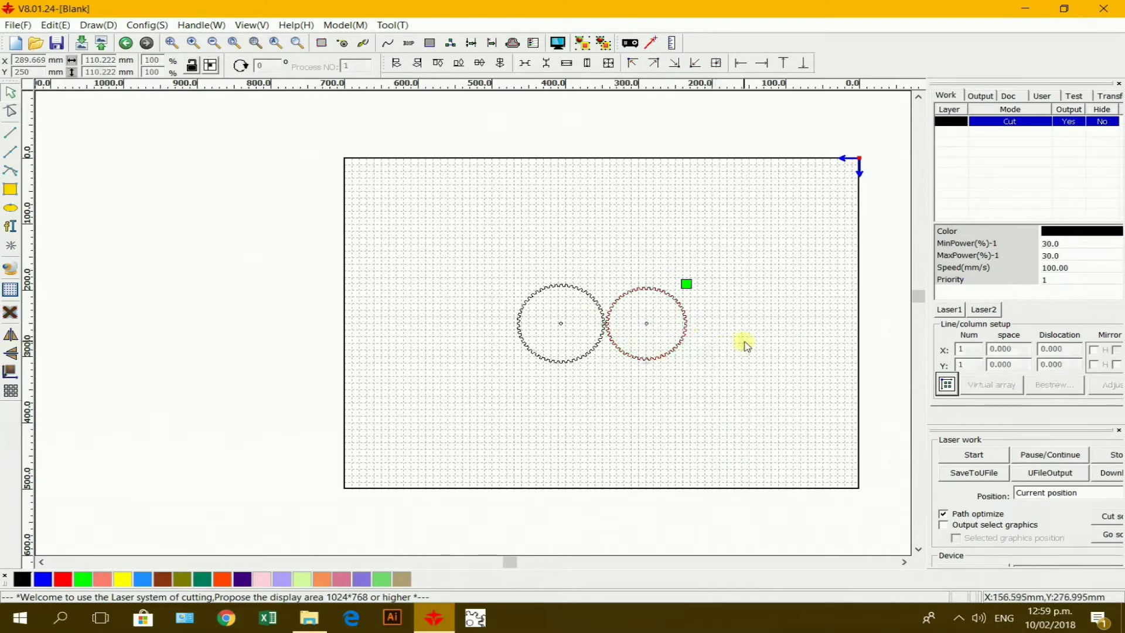
click(647, 324)
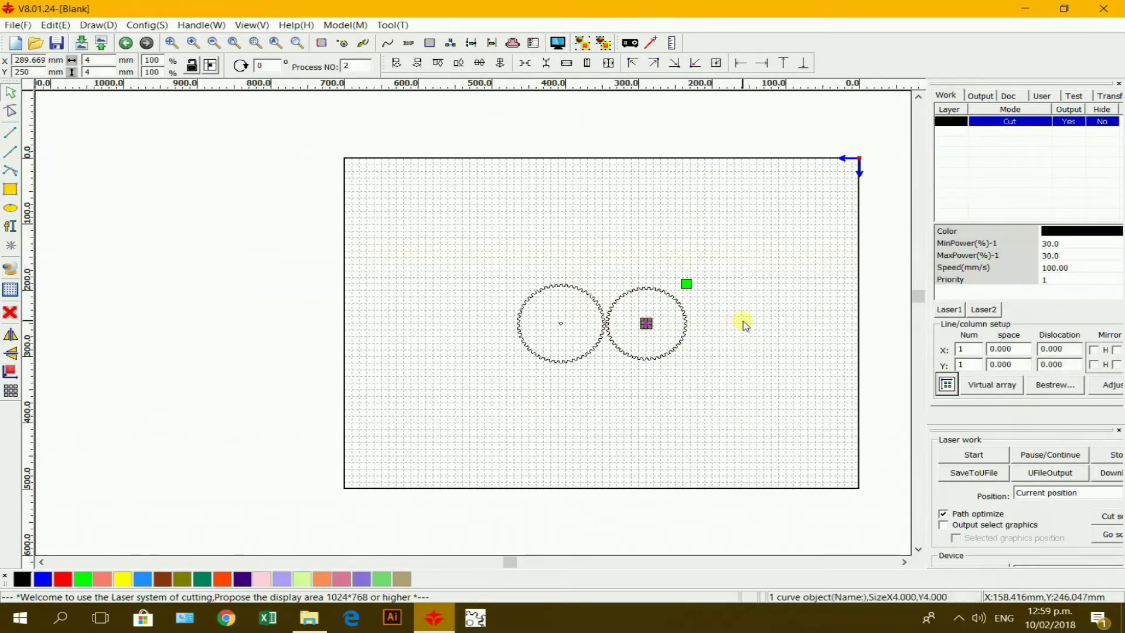
click(749, 321)
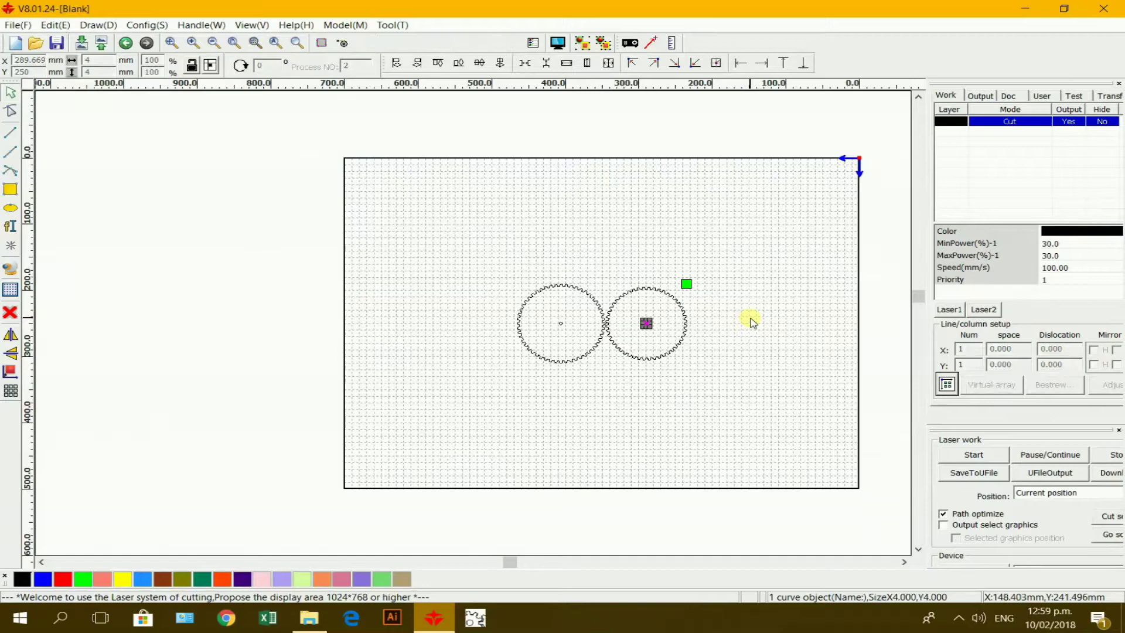
drag(591, 271, 746, 393)
click(56, 25)
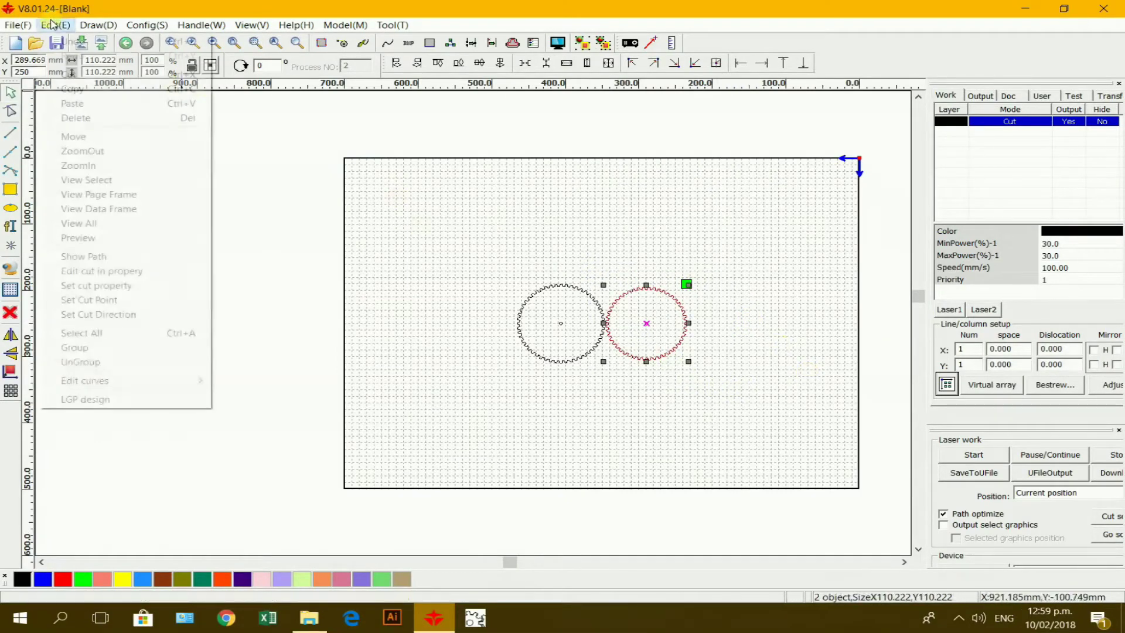
click(84, 348)
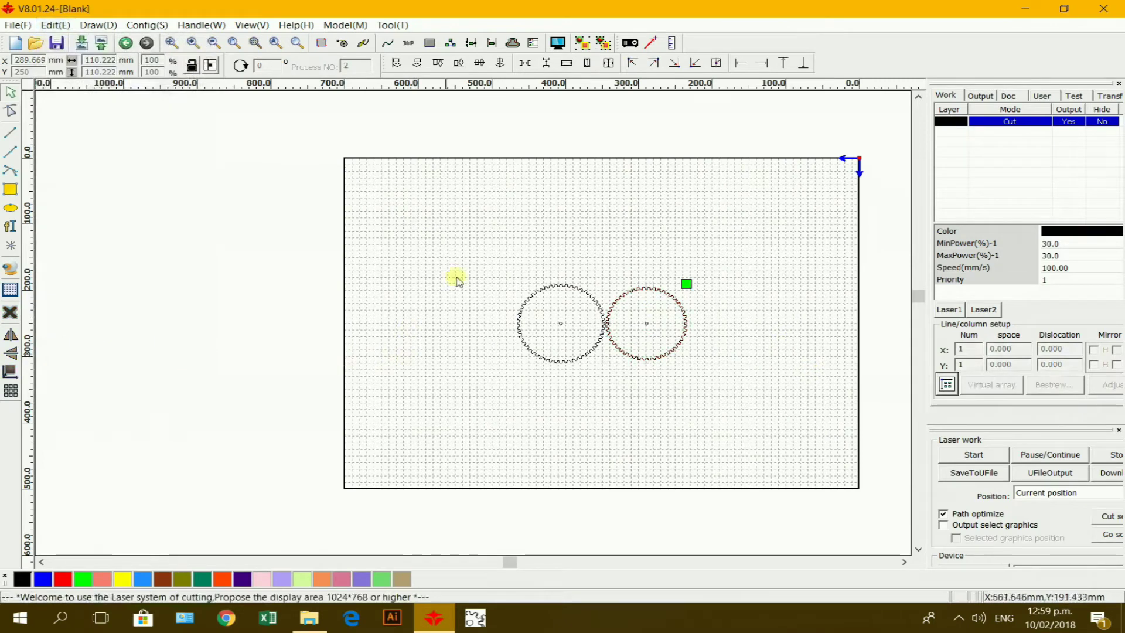
Move both gears up to the top-right corner of the work area.
drag(686, 366, 688, 368)
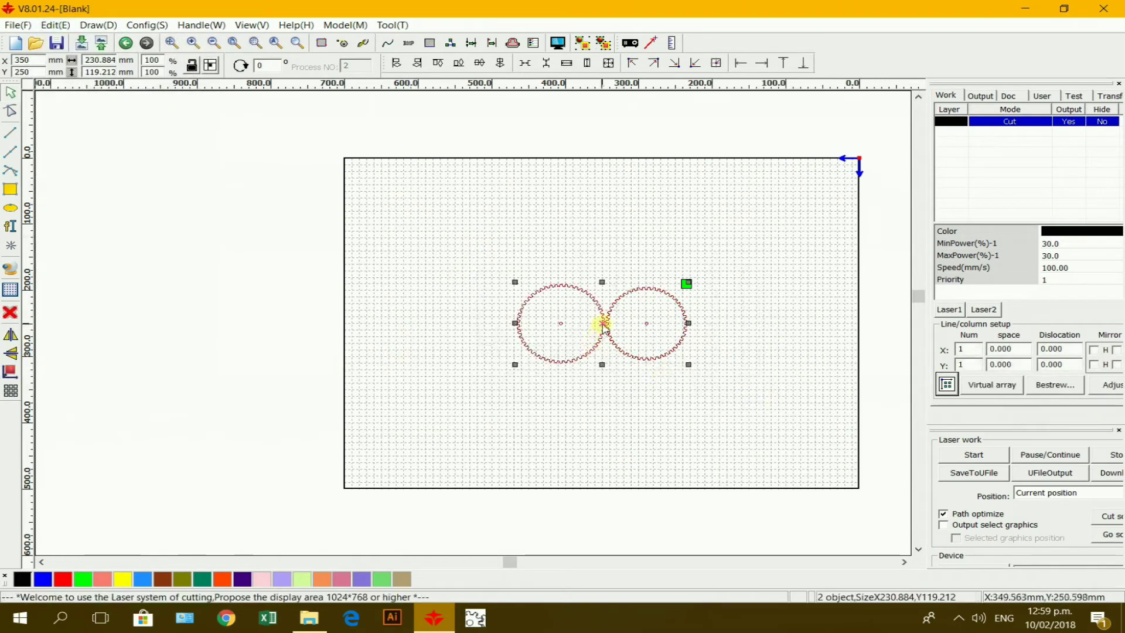
drag(603, 326, 685, 207)
click(786, 301)
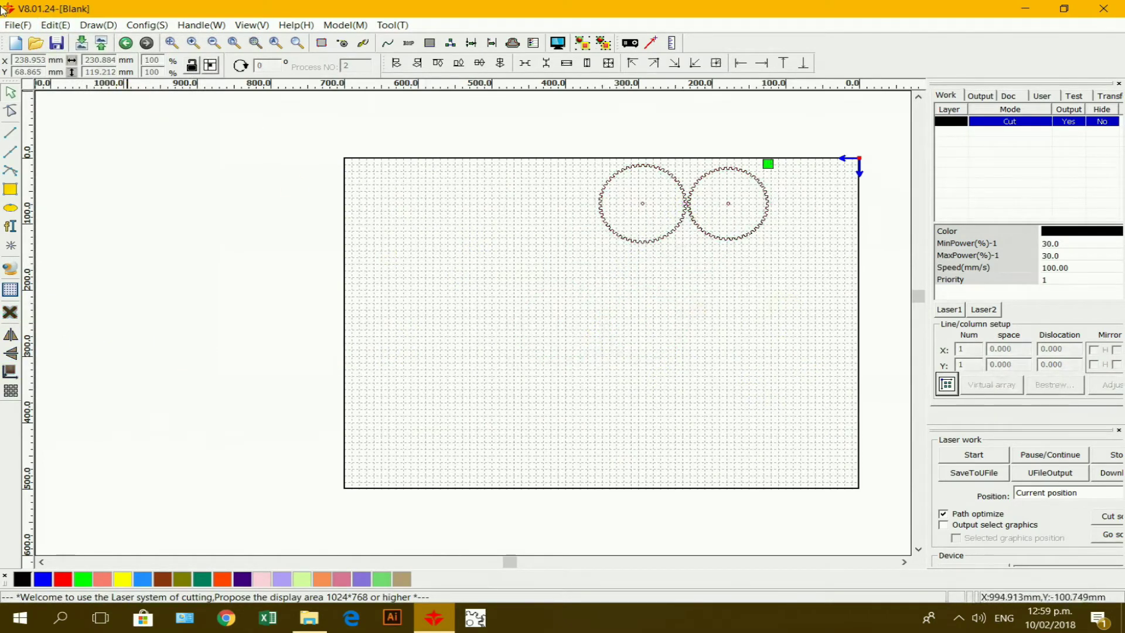
Import gear2.dxf into the work area.
click(13, 26)
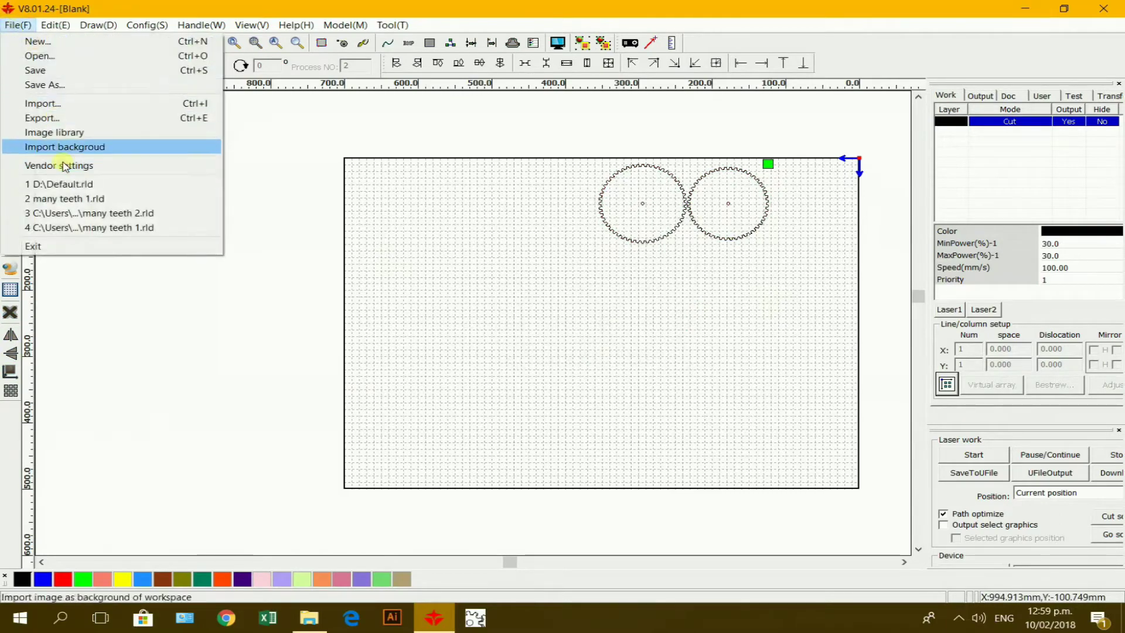
click(41, 103)
click(351, 283)
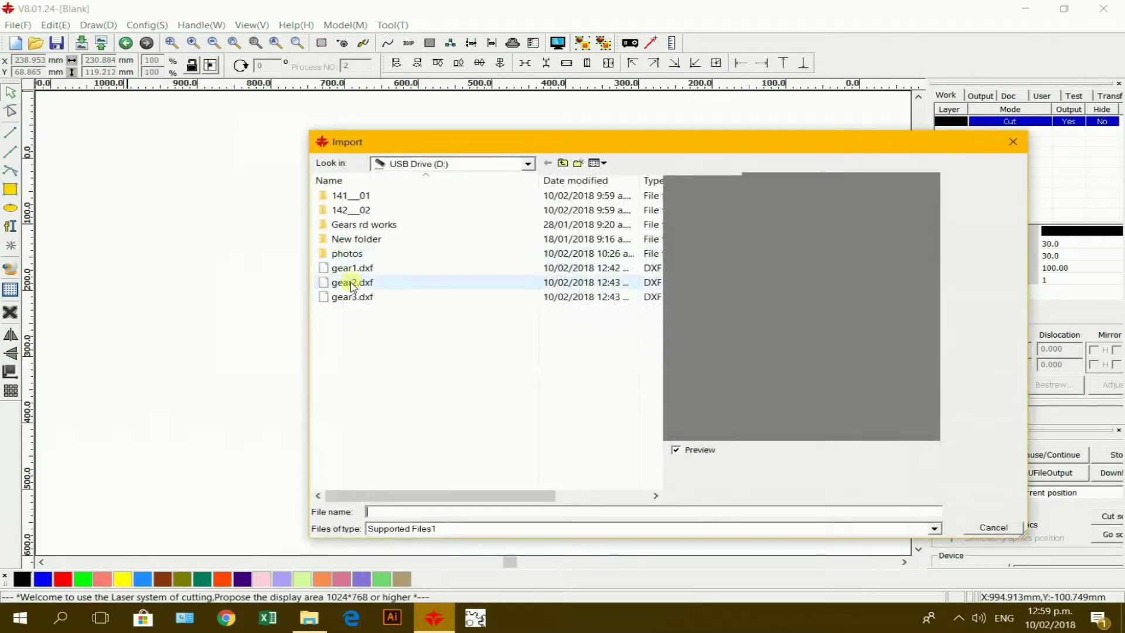
double_click(350, 283)
scroll(517, 337, up, 1)
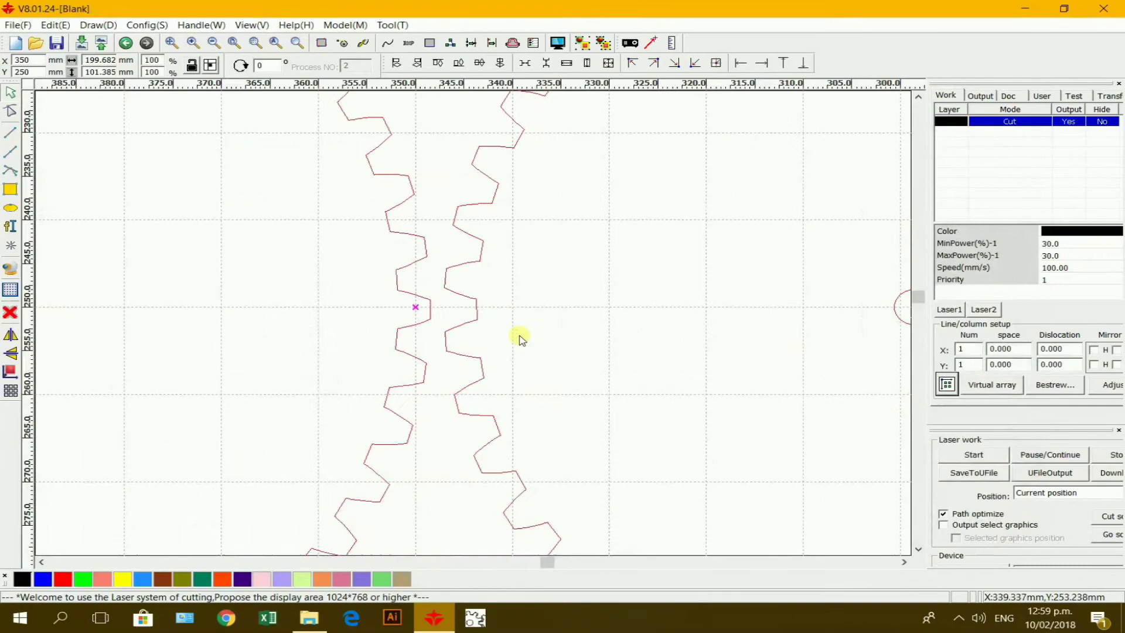
scroll(516, 293, down, 5)
Group the lower-left gear and the lower-right gear, each with its centre.
drag(436, 277, 525, 382)
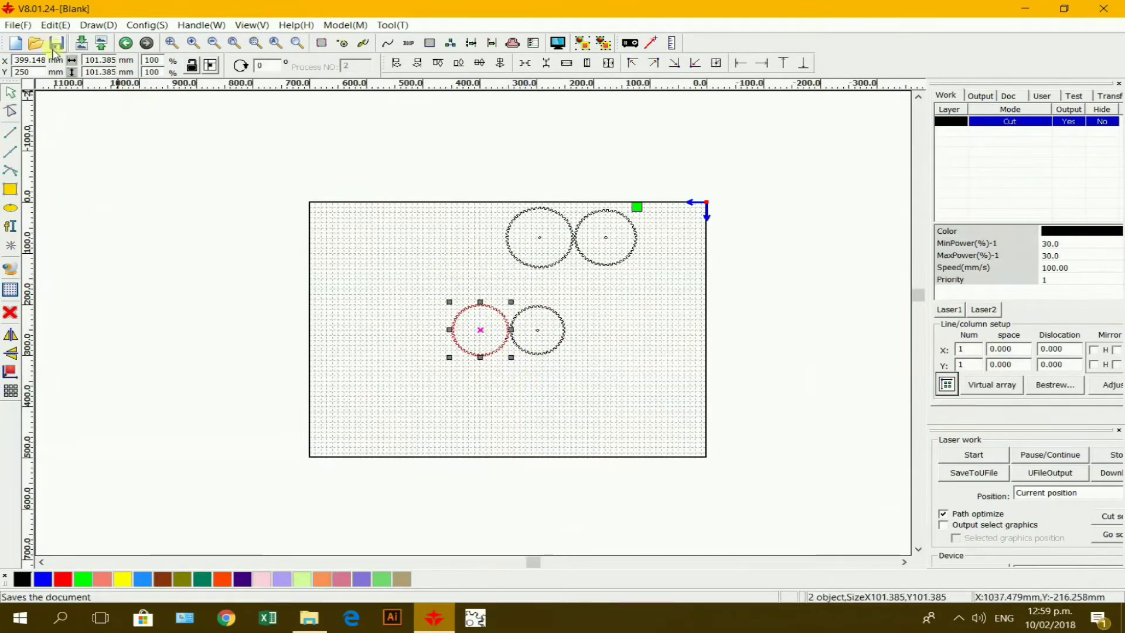
click(55, 25)
click(89, 348)
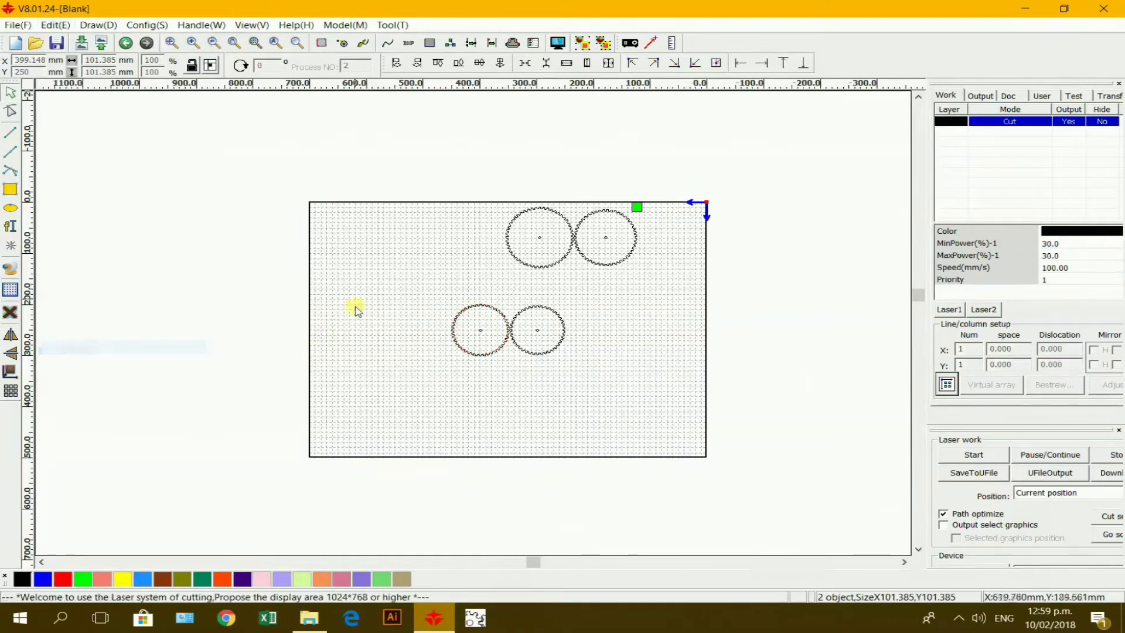
drag(506, 296, 580, 375)
click(48, 27)
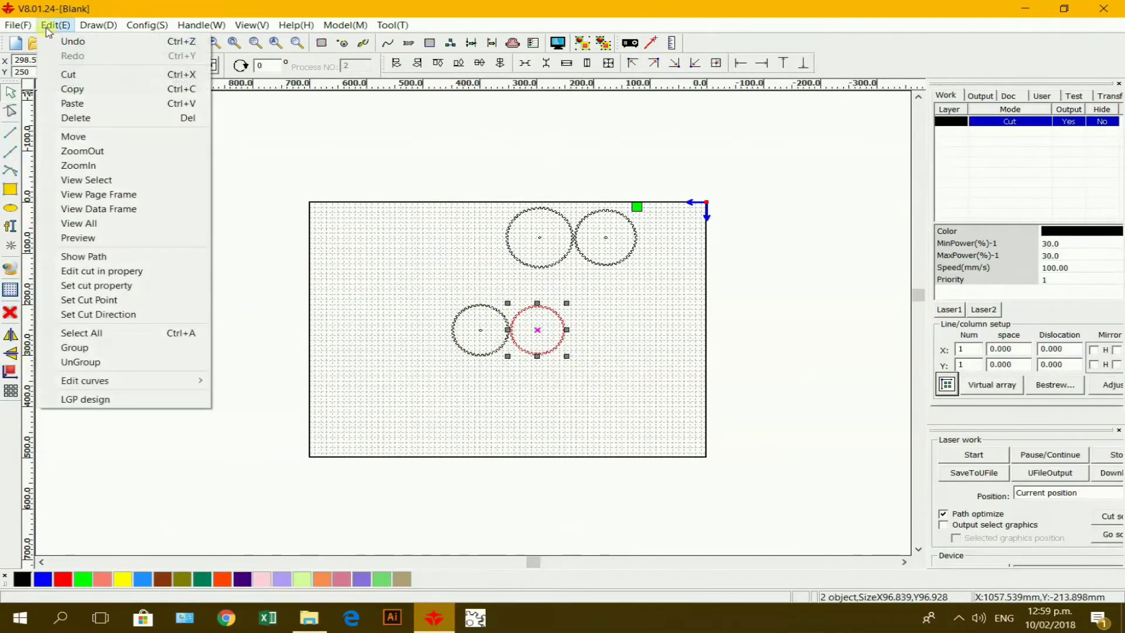
click(100, 352)
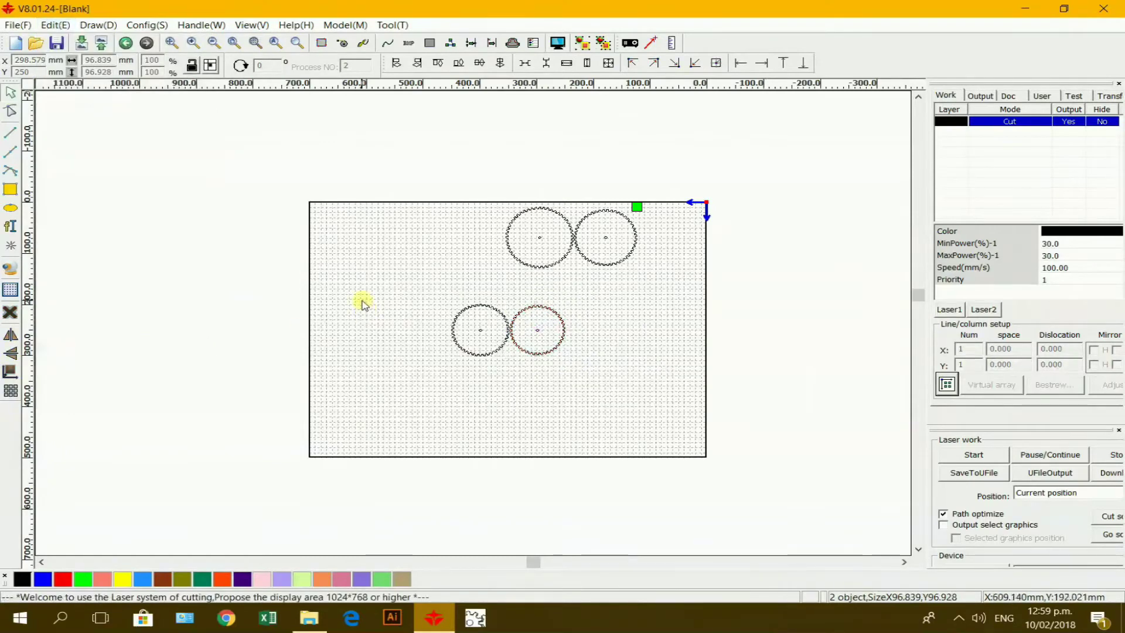
Move the two lower gears up directly beneath the top pair.
drag(445, 286, 622, 396)
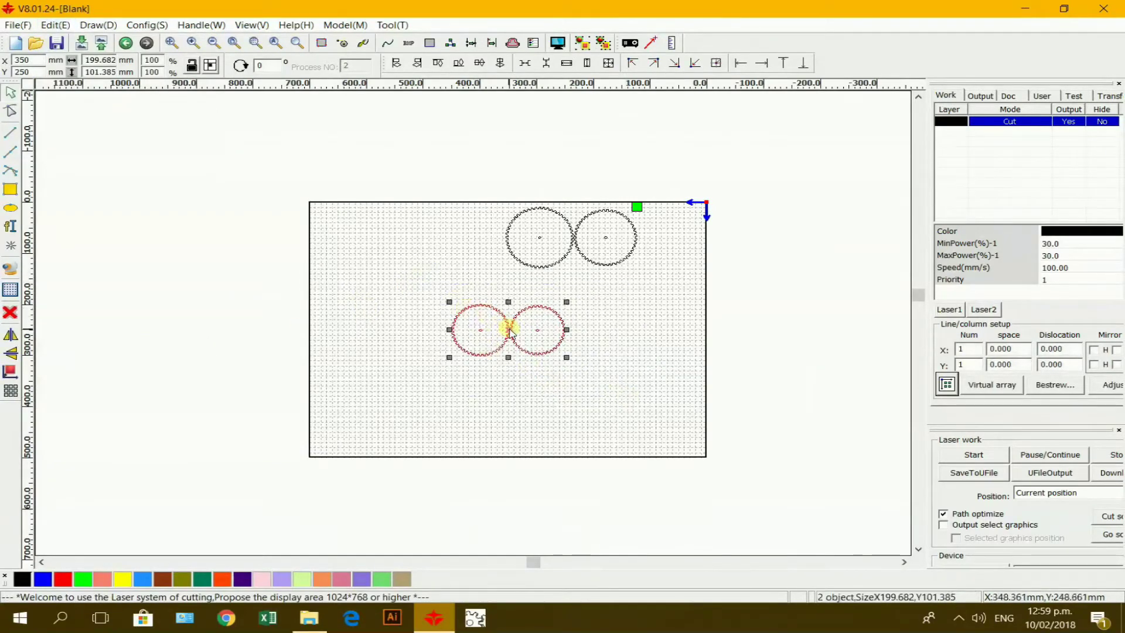
drag(507, 321, 573, 300)
click(598, 347)
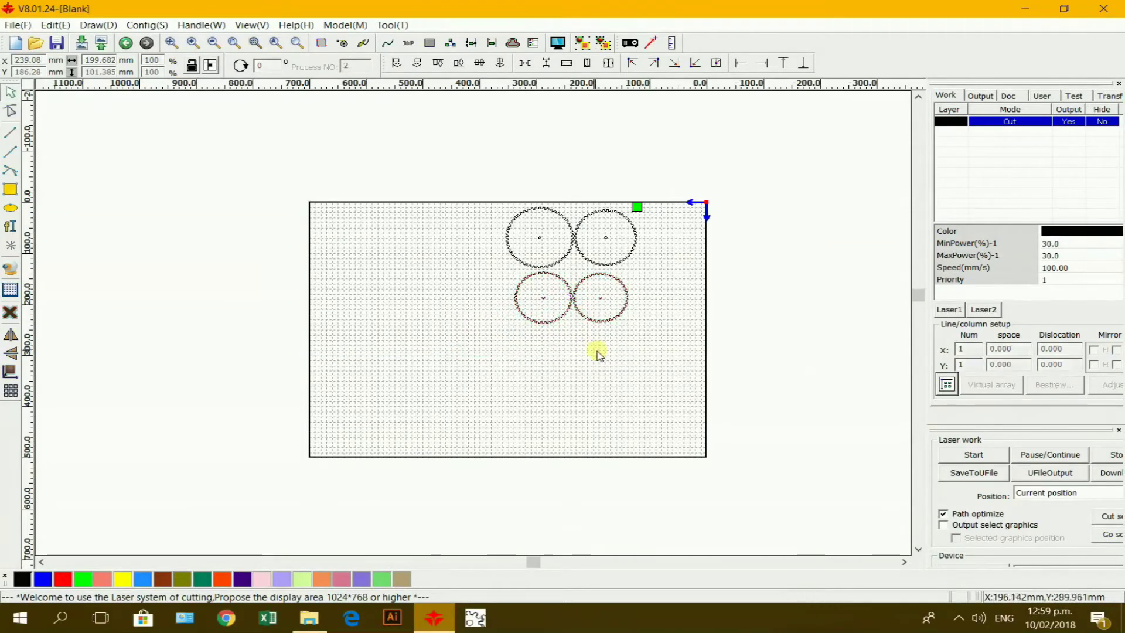
Import gear3.dxf and group its parts together.
click(13, 24)
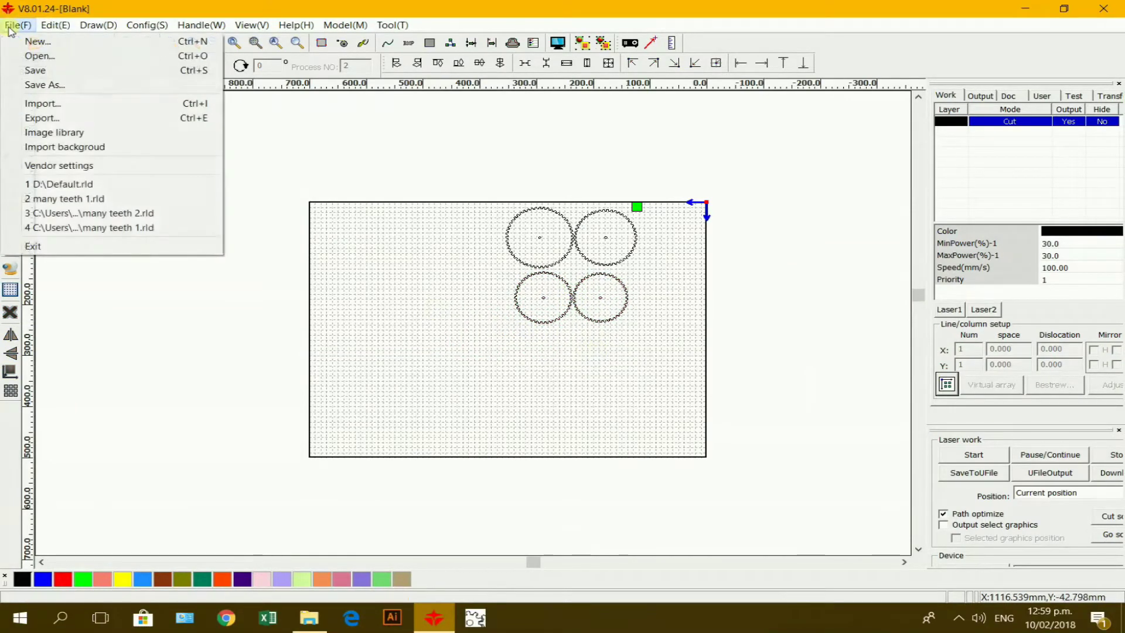
click(42, 104)
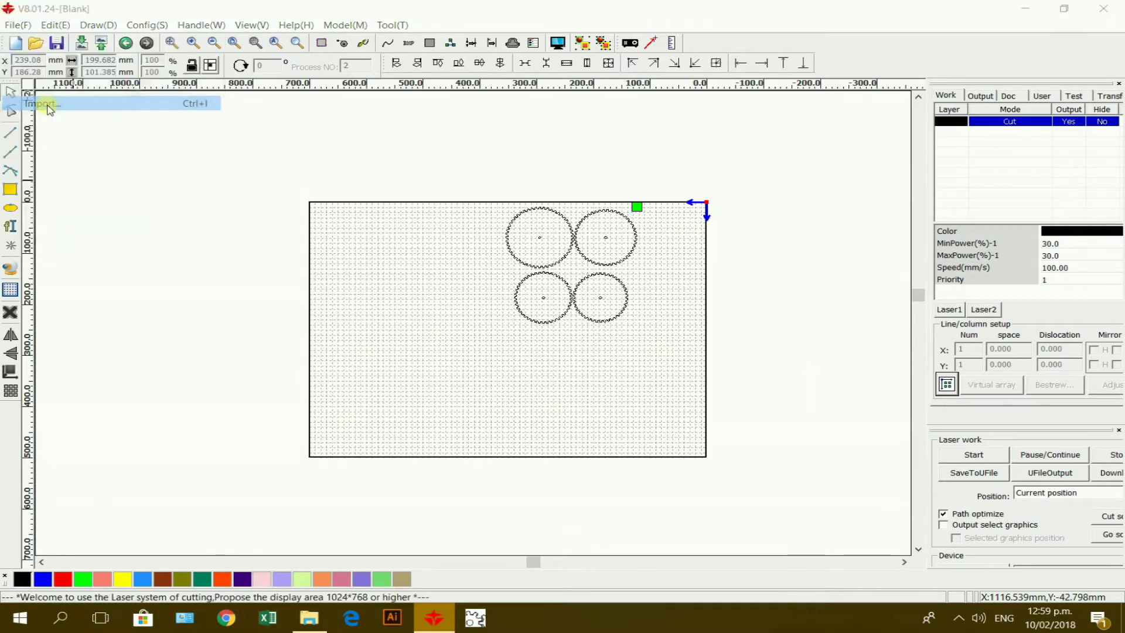
double_click(345, 297)
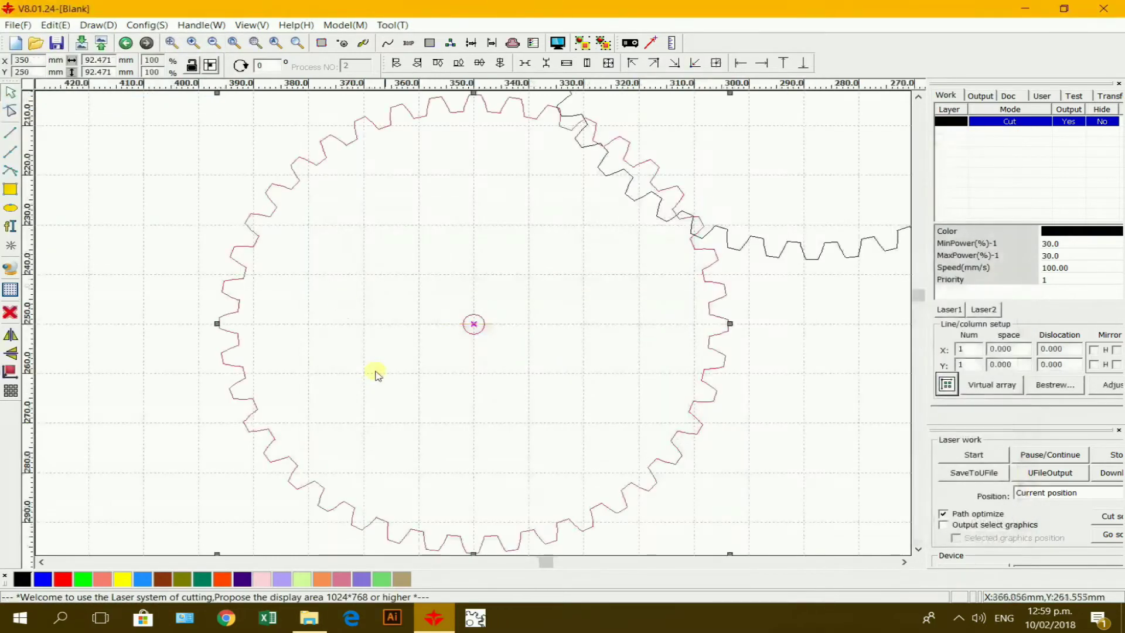
scroll(420, 394, down, 1)
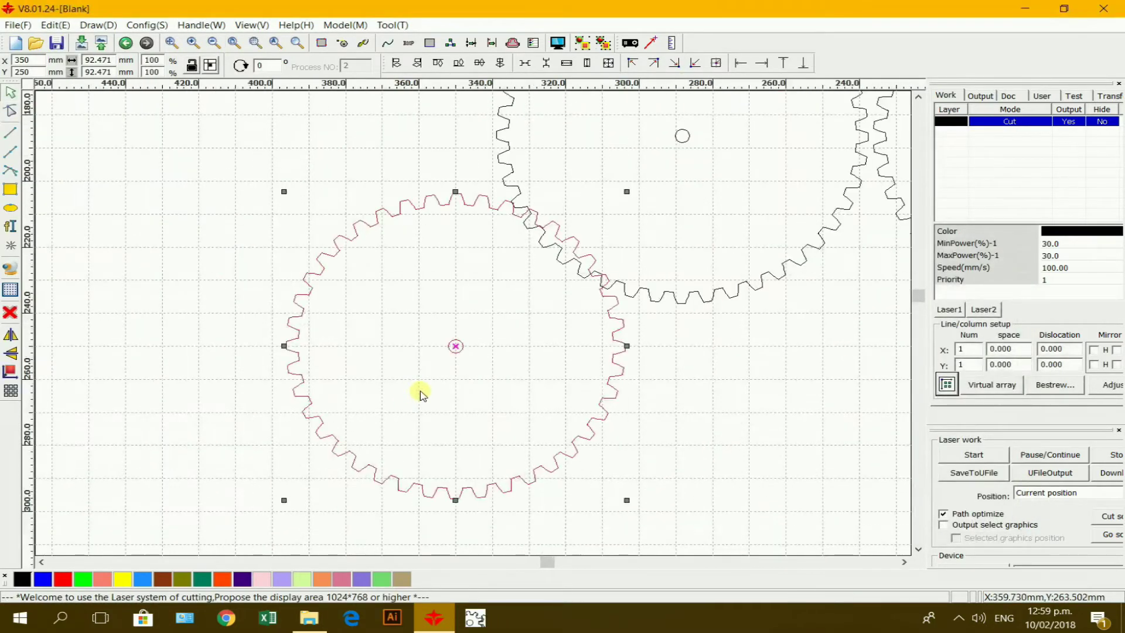
click(48, 25)
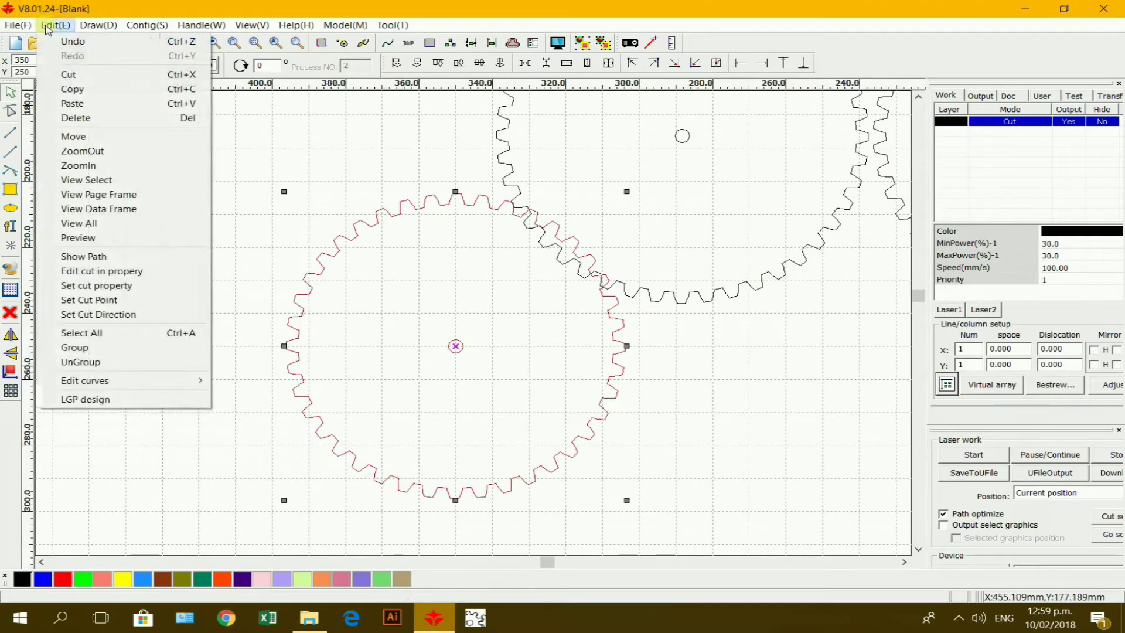
click(88, 348)
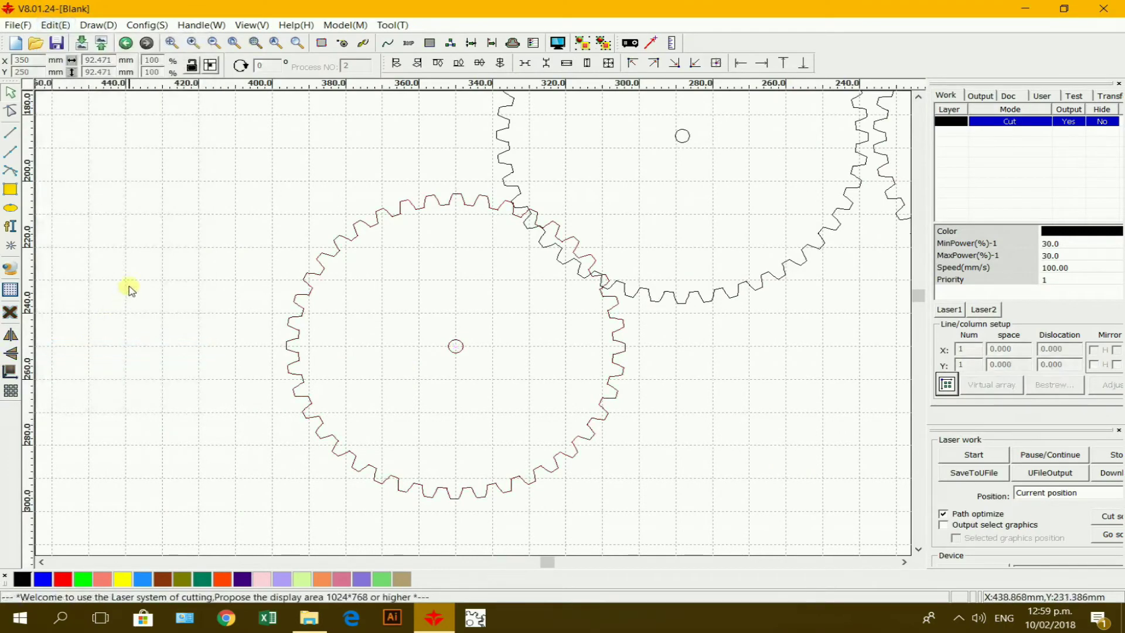
Move the new gear so it sits centred below the four-gear block.
scroll(131, 278, down, 4)
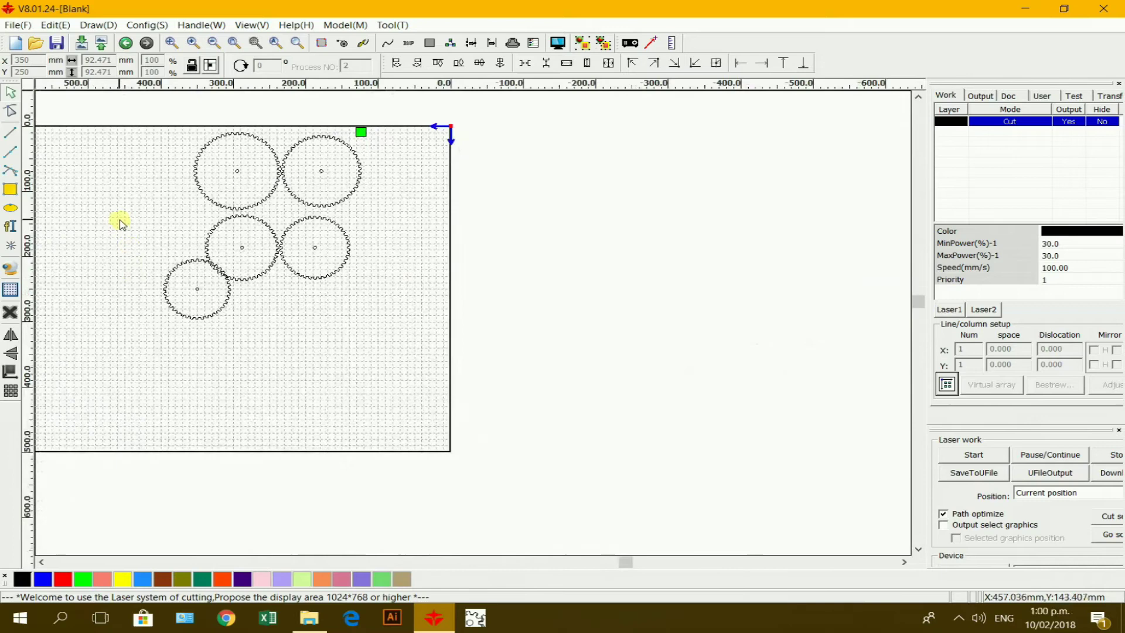
drag(120, 223, 238, 357)
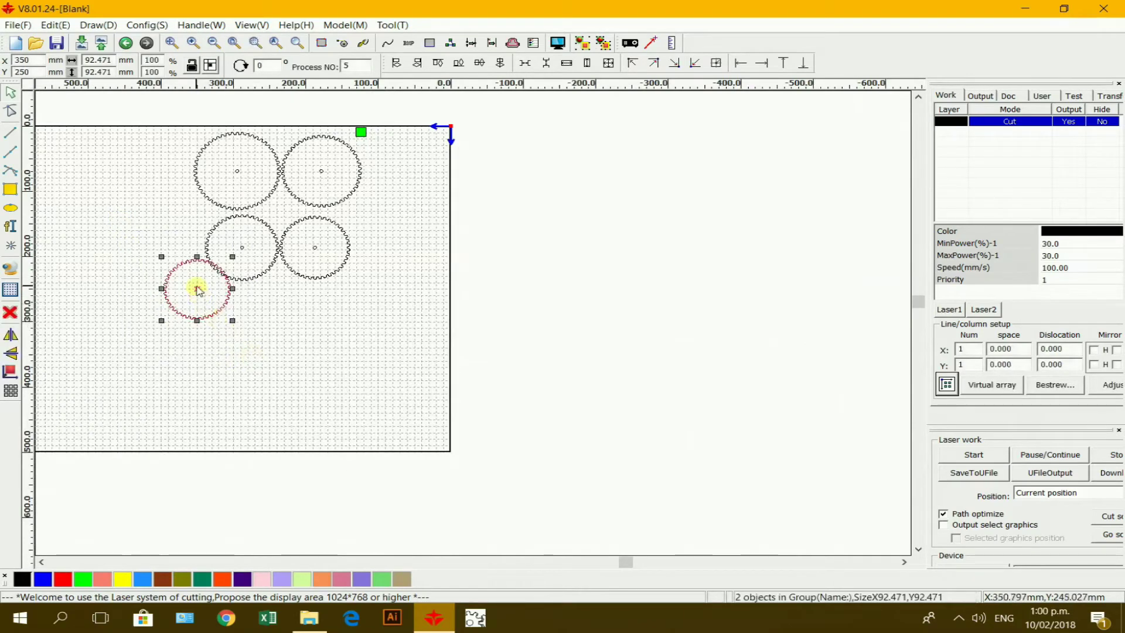
drag(197, 290, 278, 305)
click(369, 335)
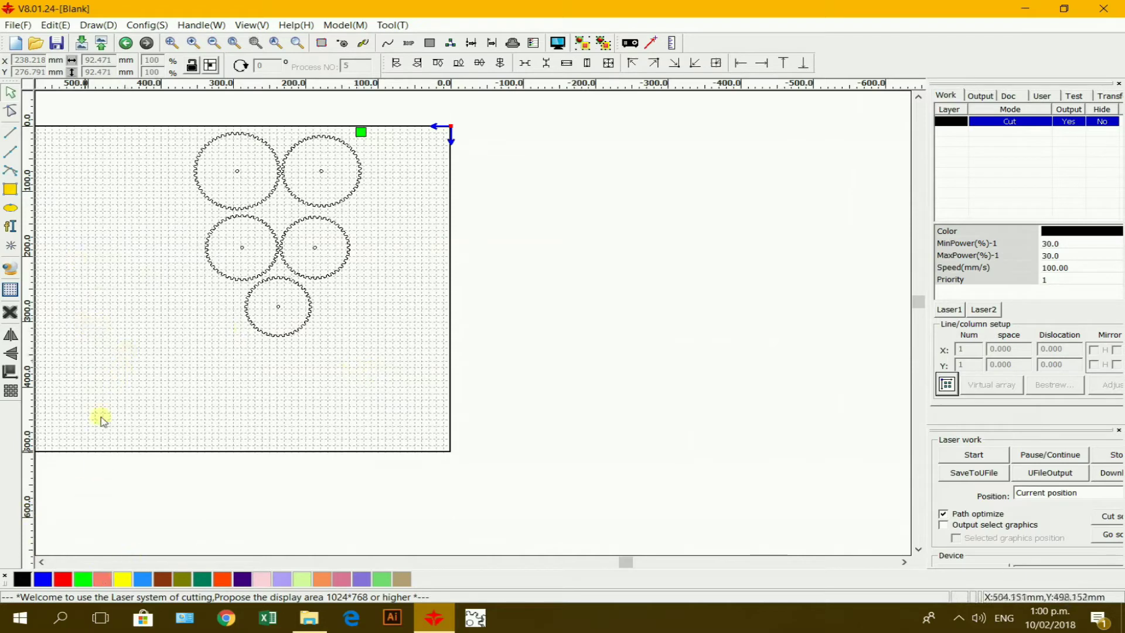
Draw a rectangle enclosing all five gears and assign it to the blue layer.
click(10, 192)
drag(161, 129, 378, 348)
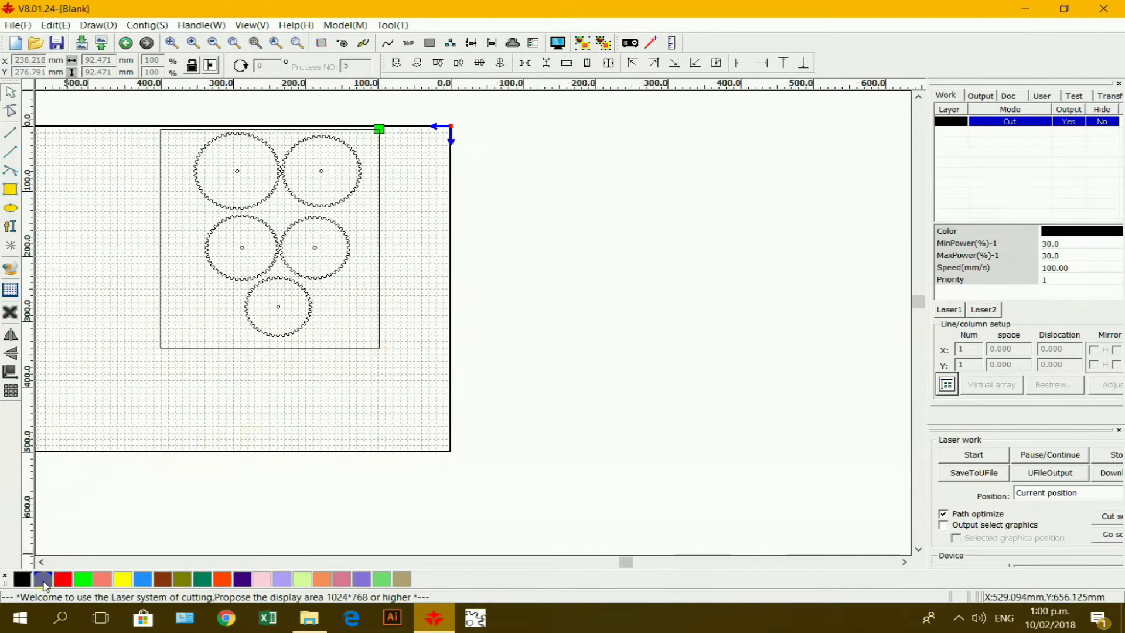
click(229, 348)
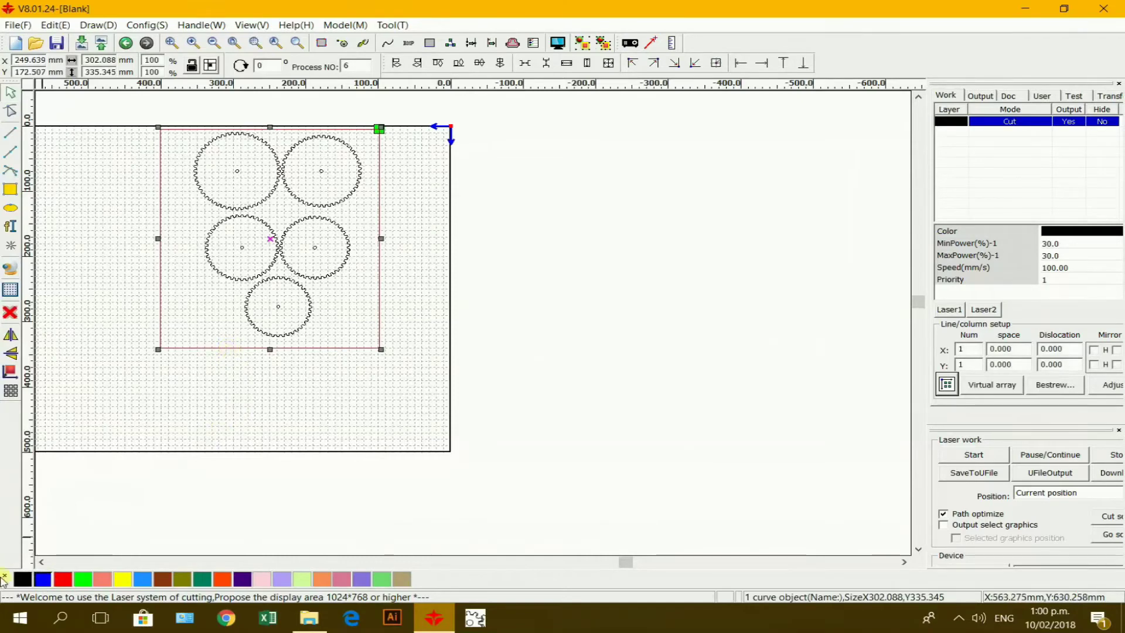
click(43, 579)
click(196, 417)
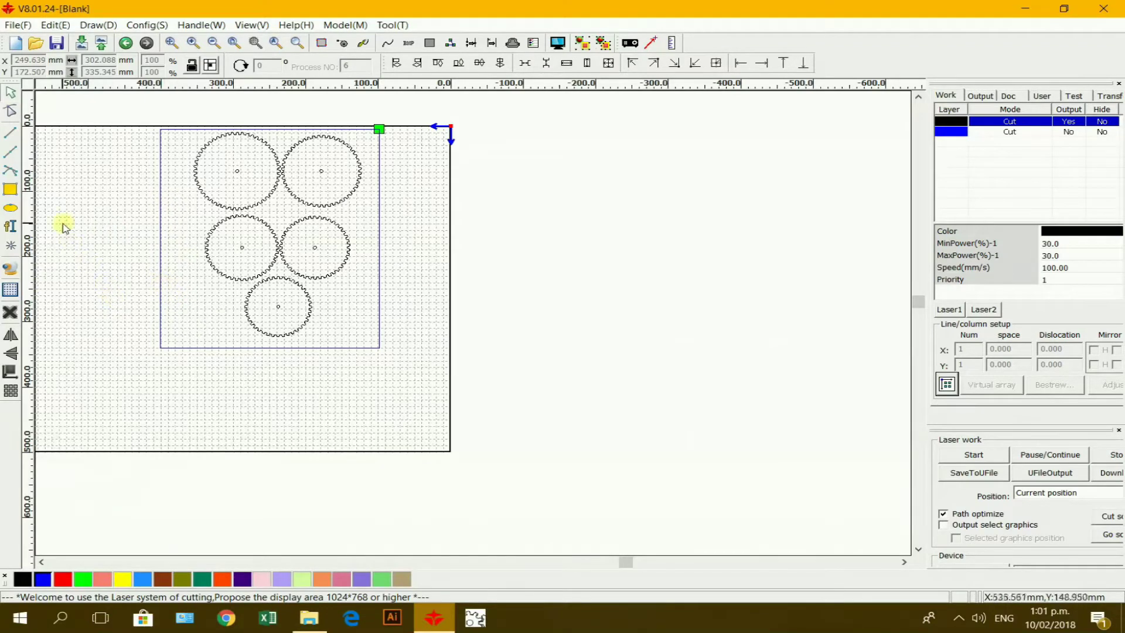
Drag the border rectangle's left, bottom, right and top edges closer around the gears.
click(159, 243)
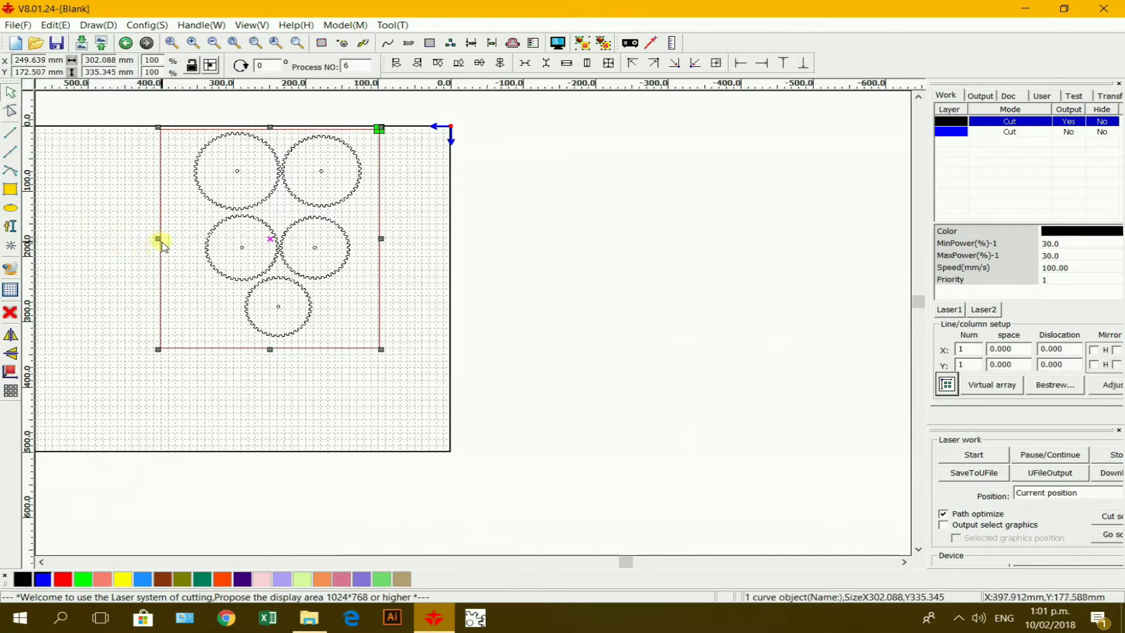
drag(171, 243, 184, 238)
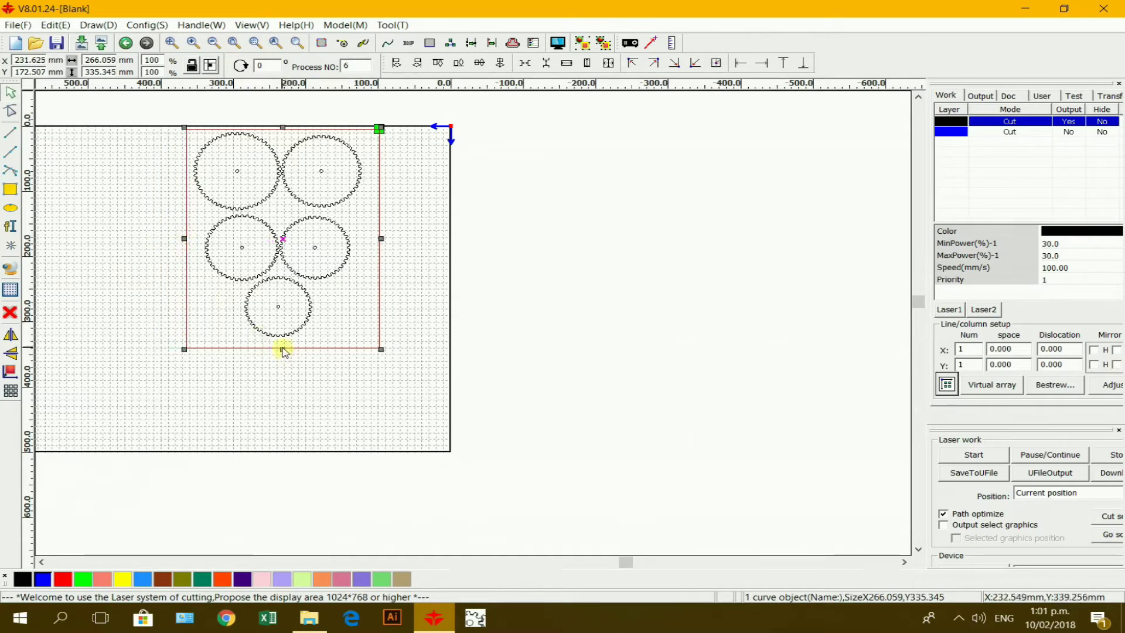
drag(283, 351, 285, 345)
drag(380, 238, 373, 241)
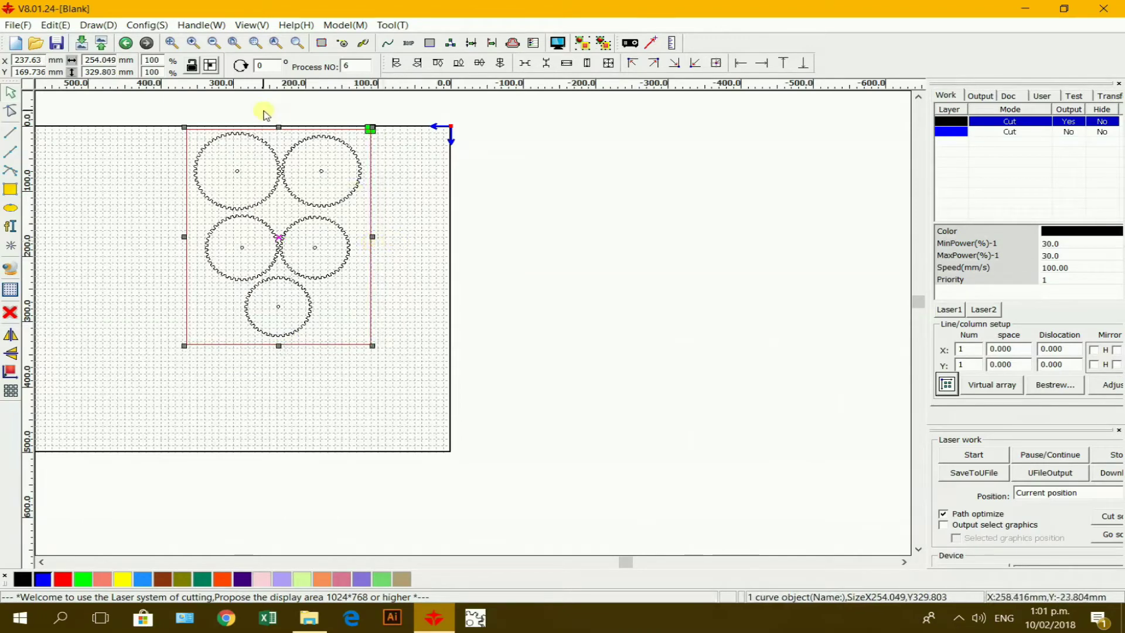
drag(278, 127, 279, 125)
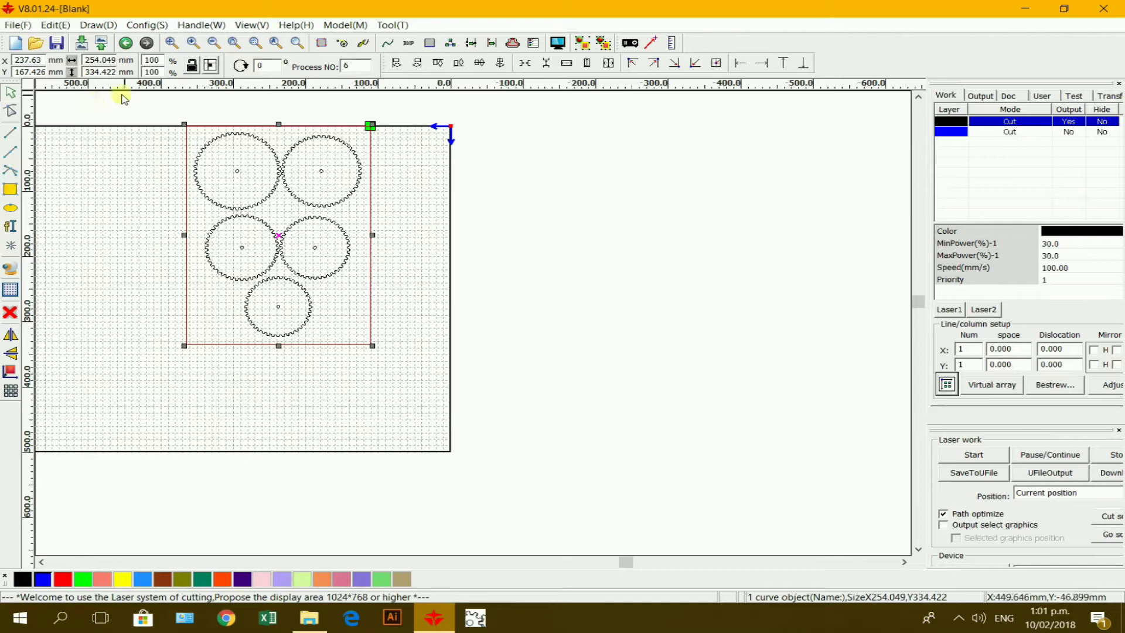
Enter an exact width of 250 mm and height of 330 mm for the rectangle.
double_click(98, 60)
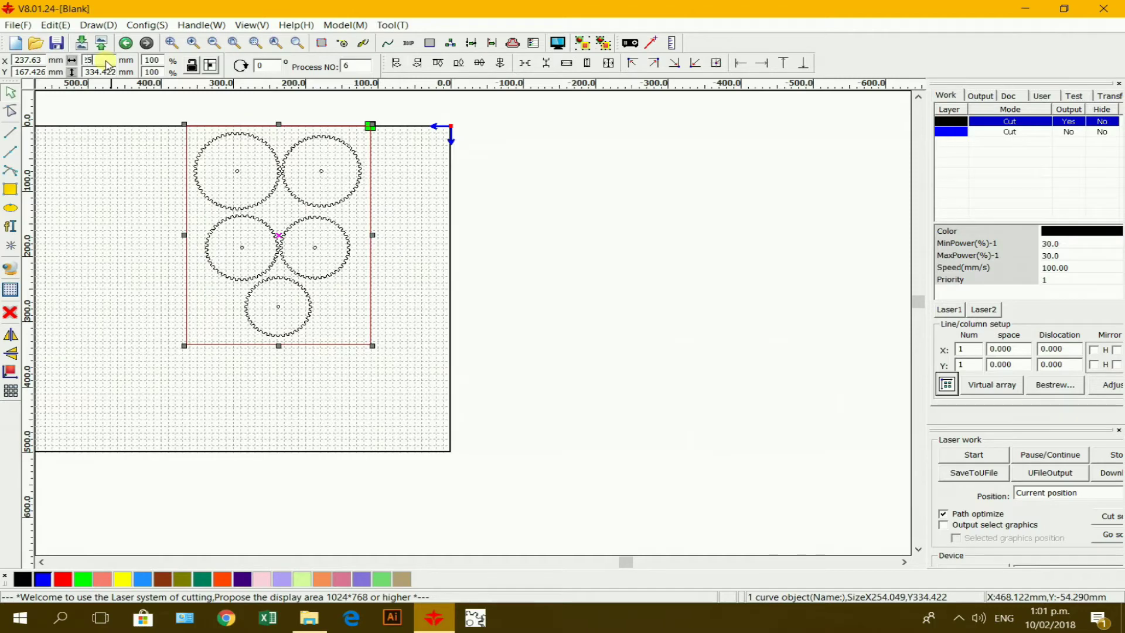
key(Return)
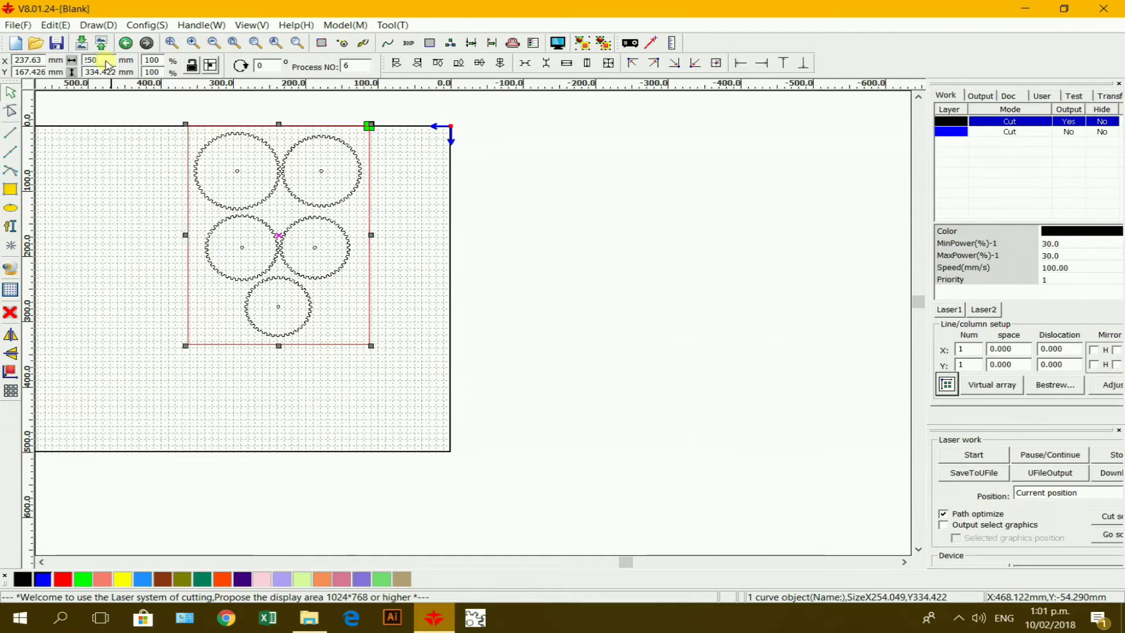
double_click(100, 72)
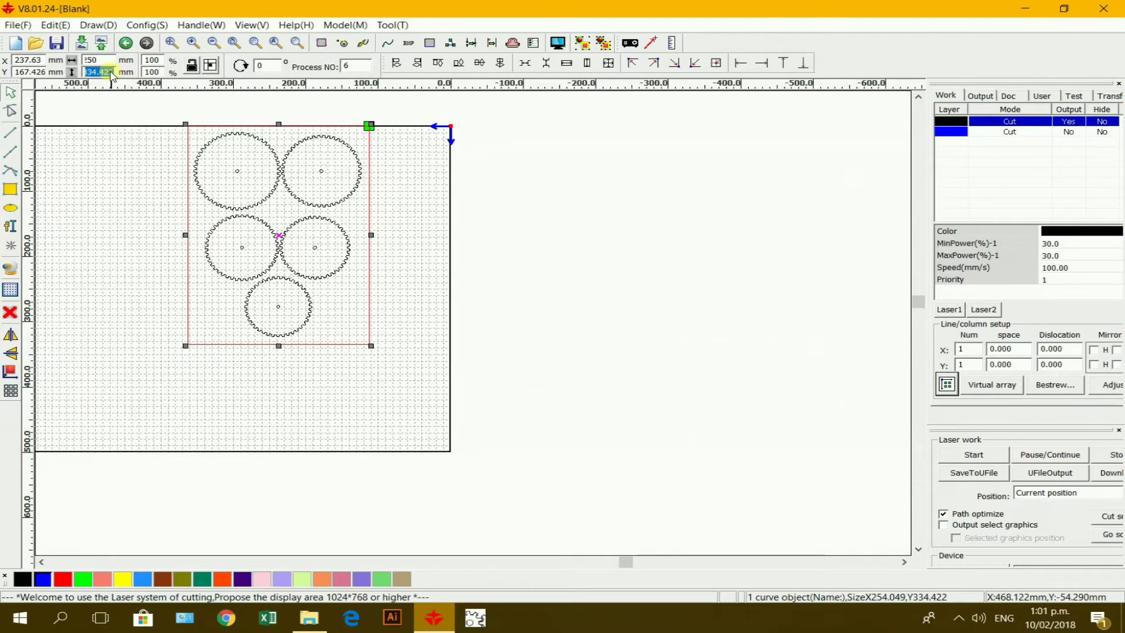
text(330)
key(Return)
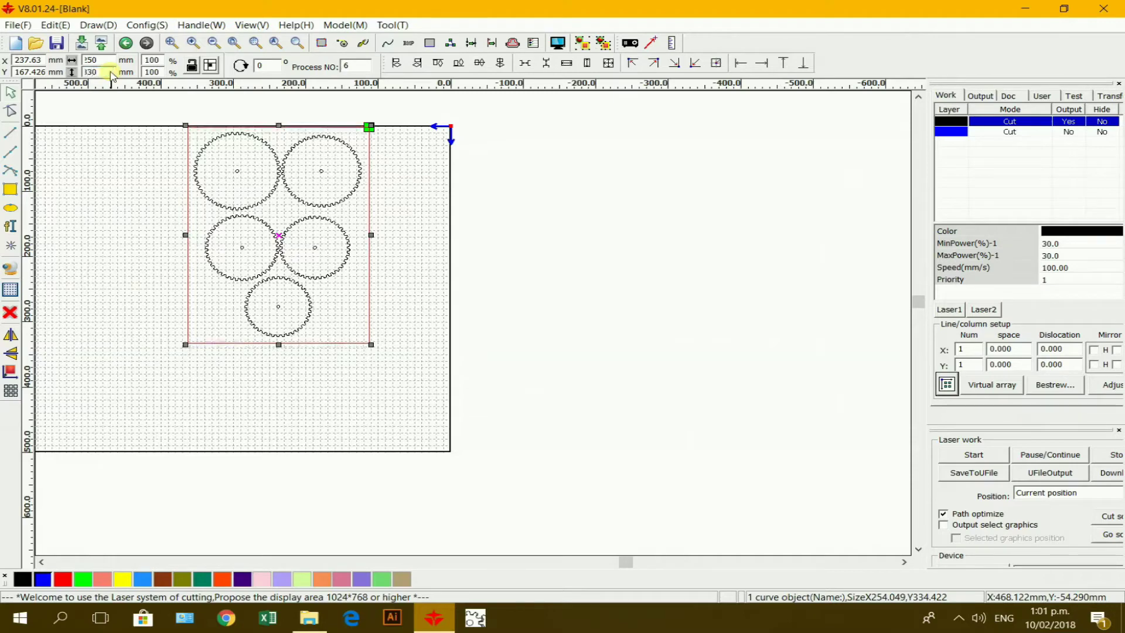
click(419, 226)
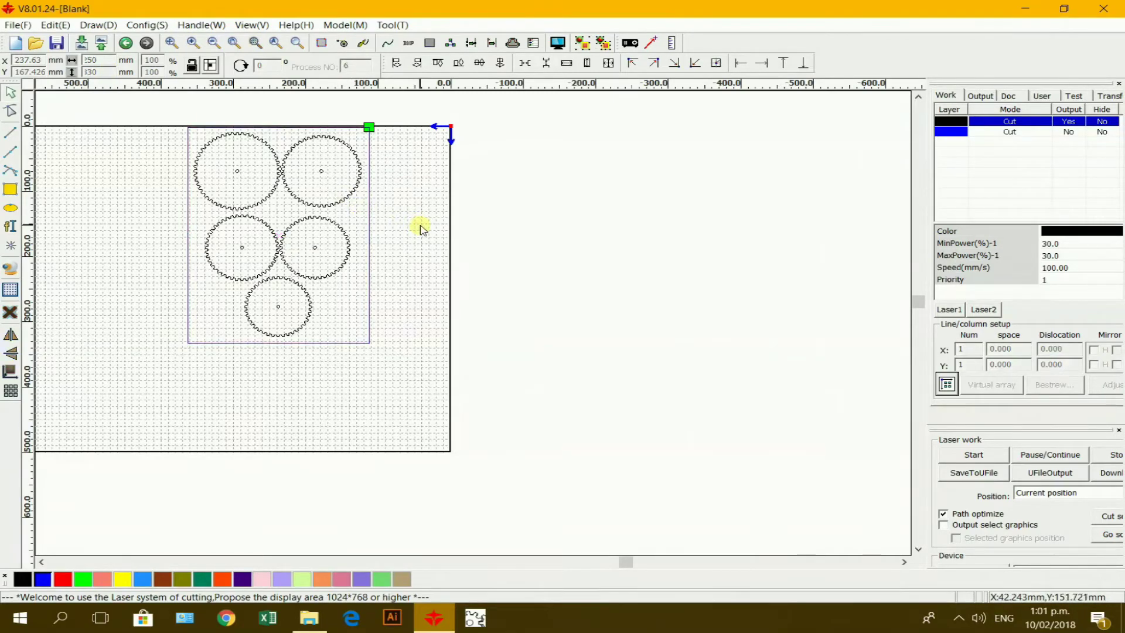
click(375, 279)
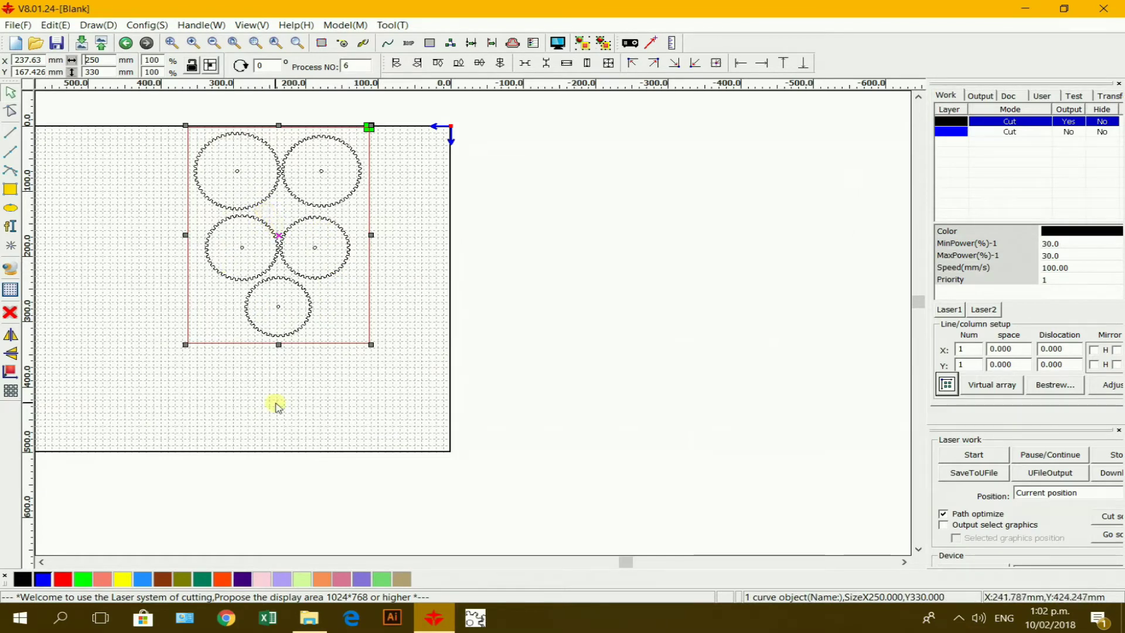
click(115, 217)
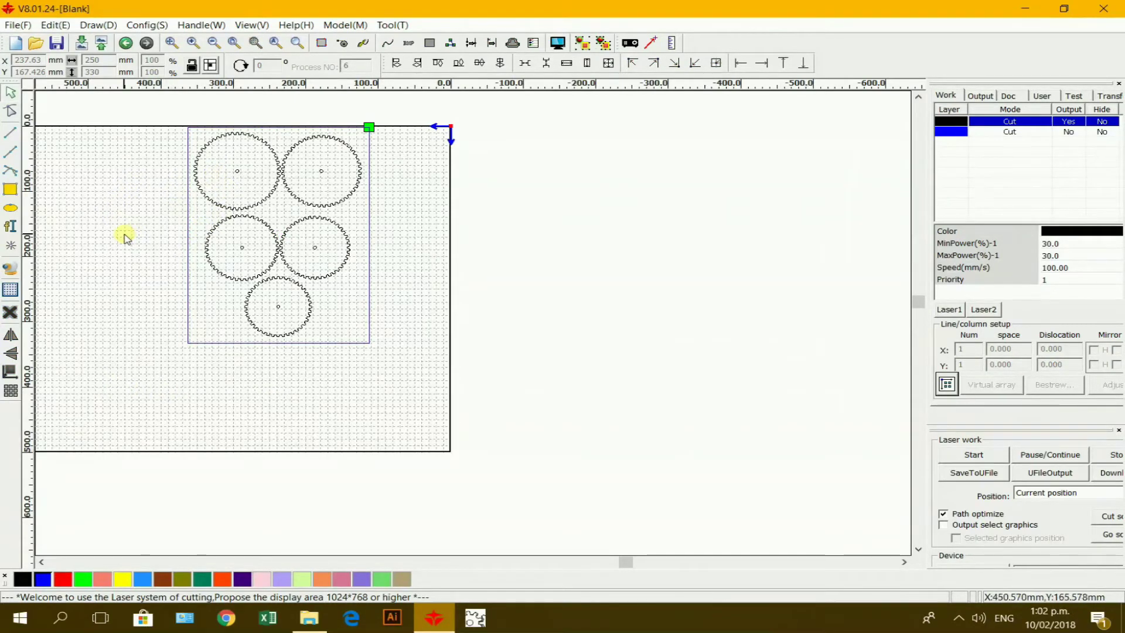
Create the text 'KB' in Tahoma at 15 mm height and select it.
click(10, 227)
click(93, 284)
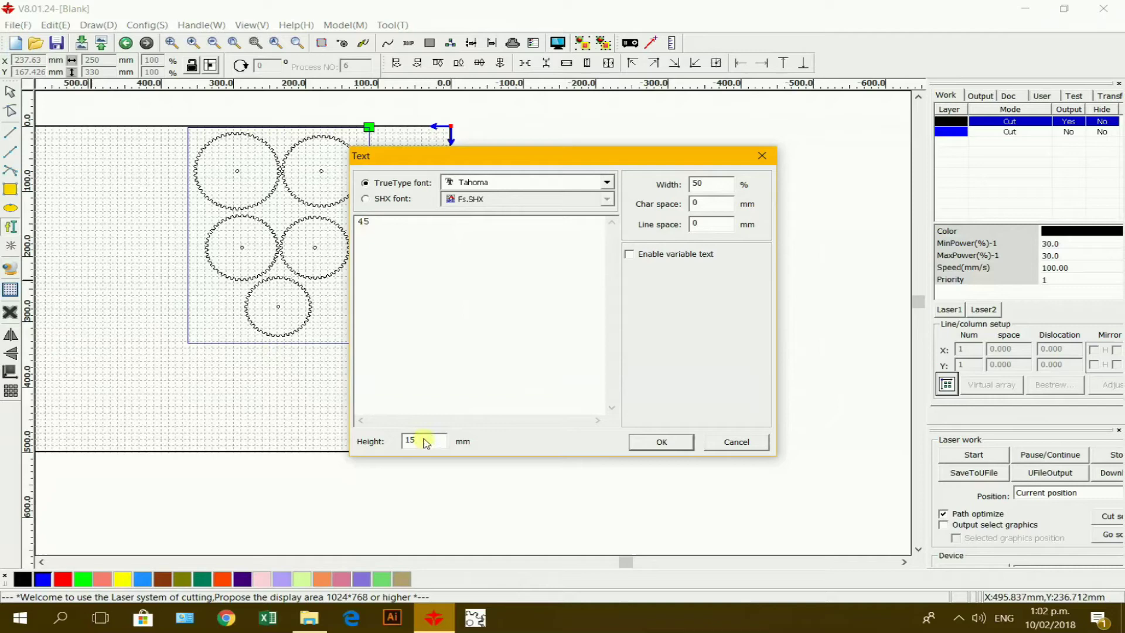
click(382, 225)
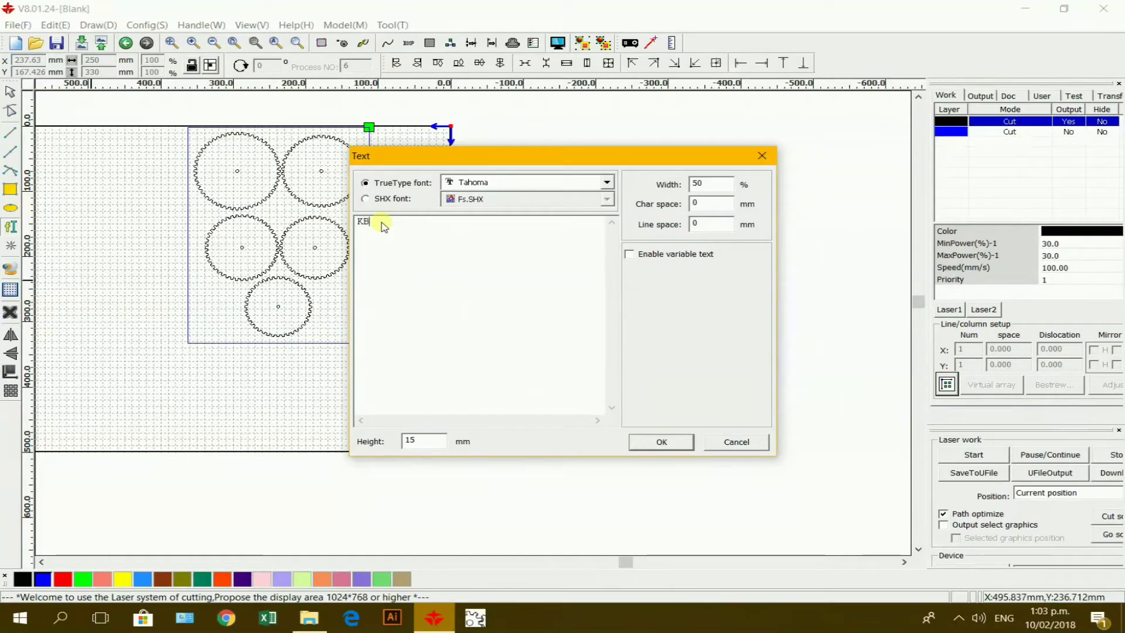
click(659, 442)
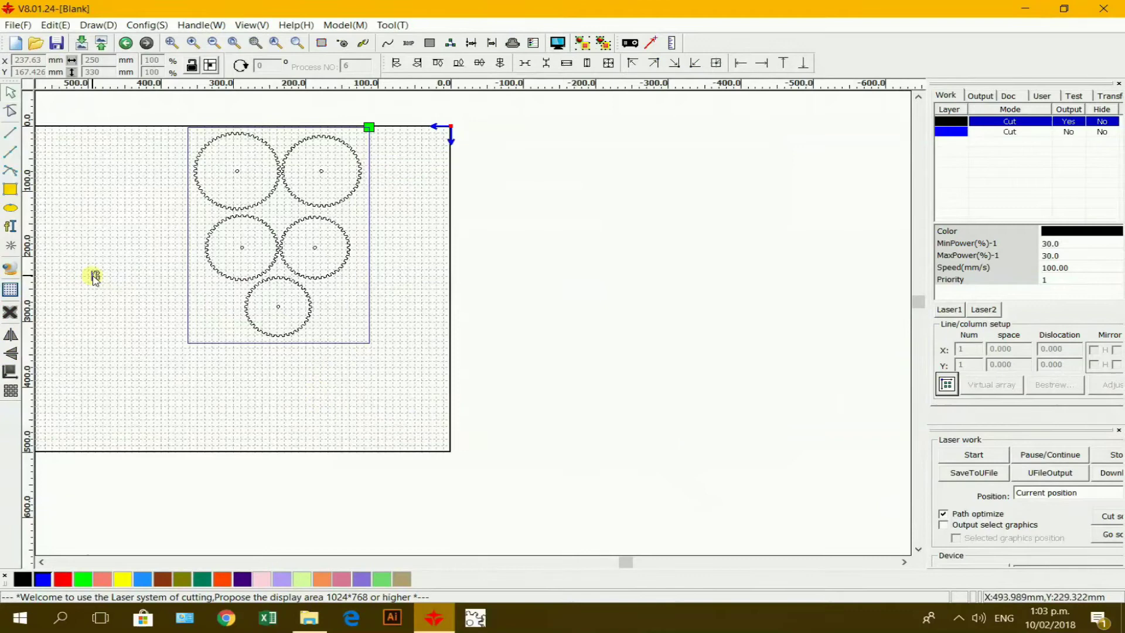
click(95, 275)
Put the KB text on the red layer and move it just below the gears.
click(62, 579)
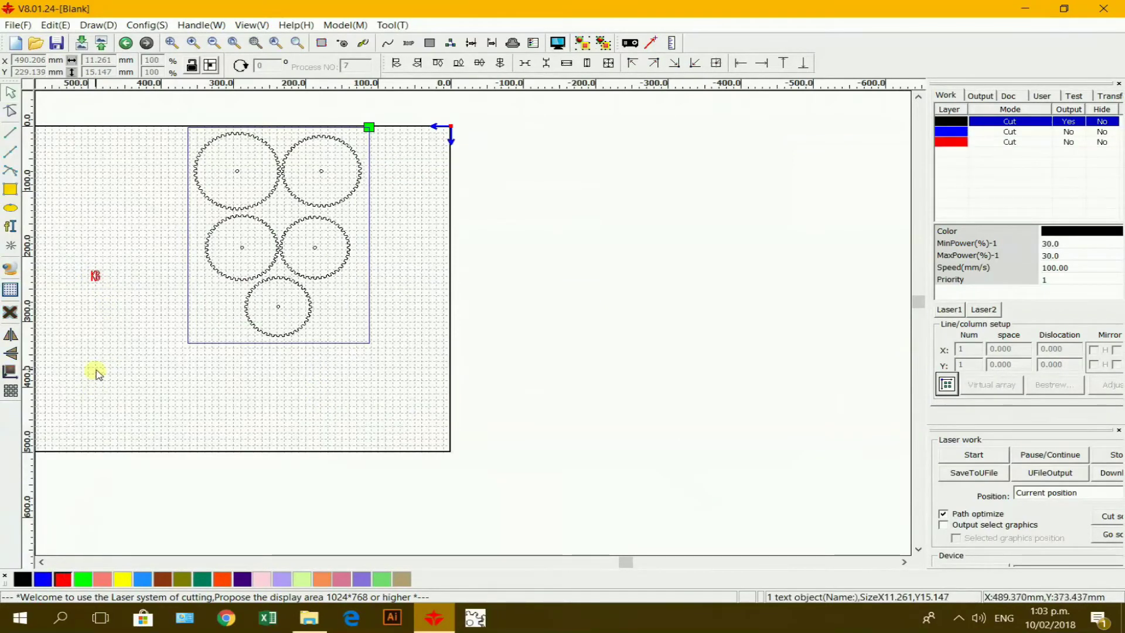
scroll(101, 359, up, 1)
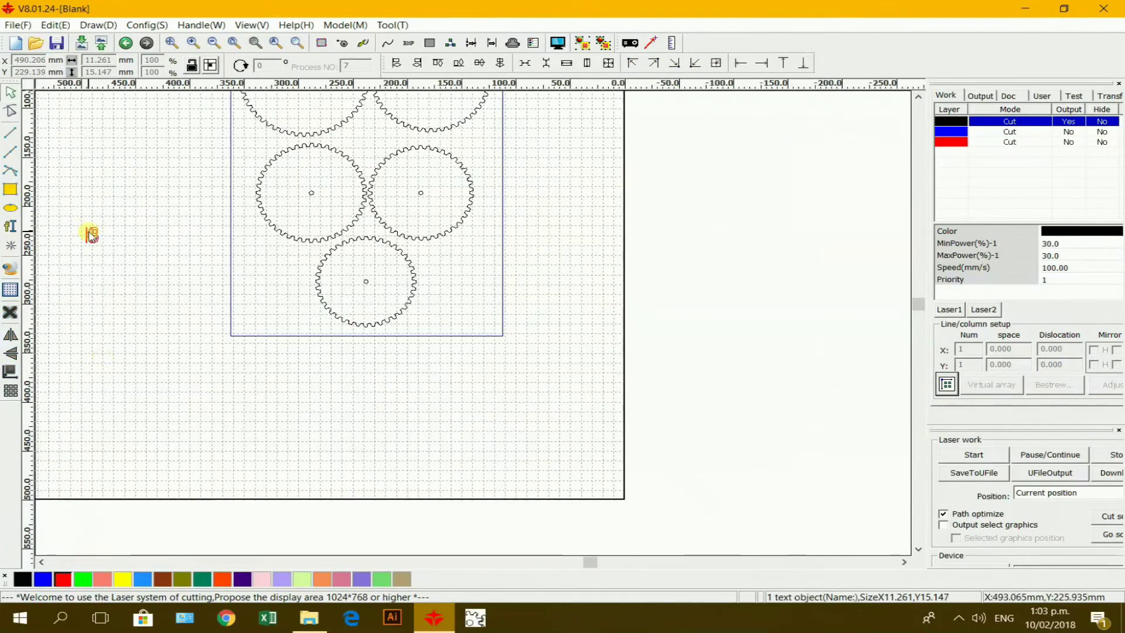
drag(91, 234, 296, 367)
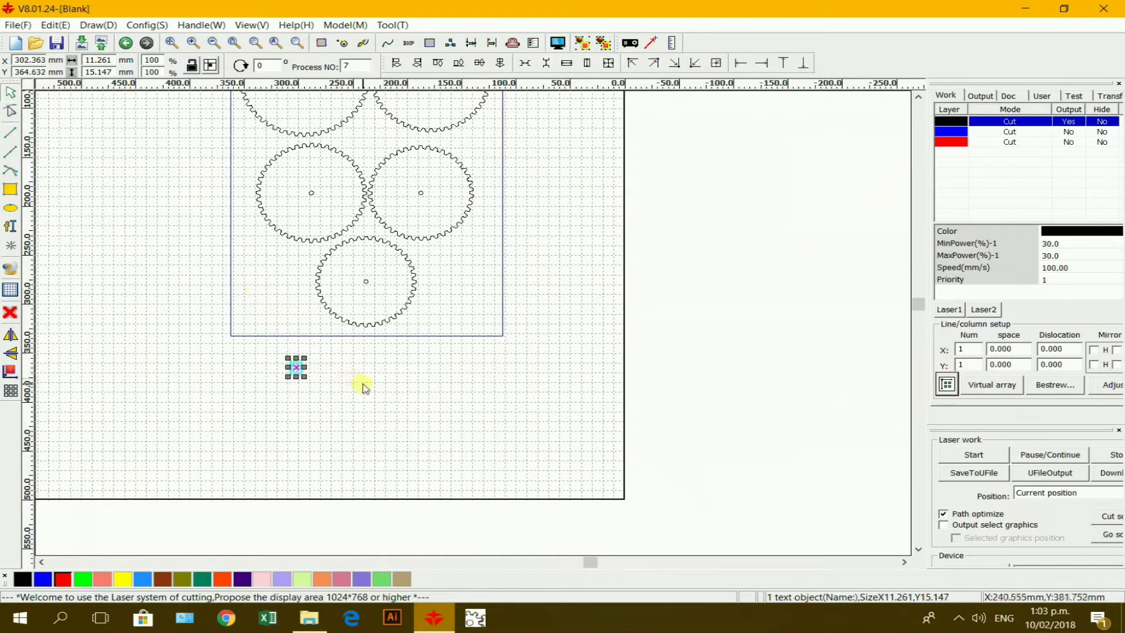
click(363, 387)
click(294, 367)
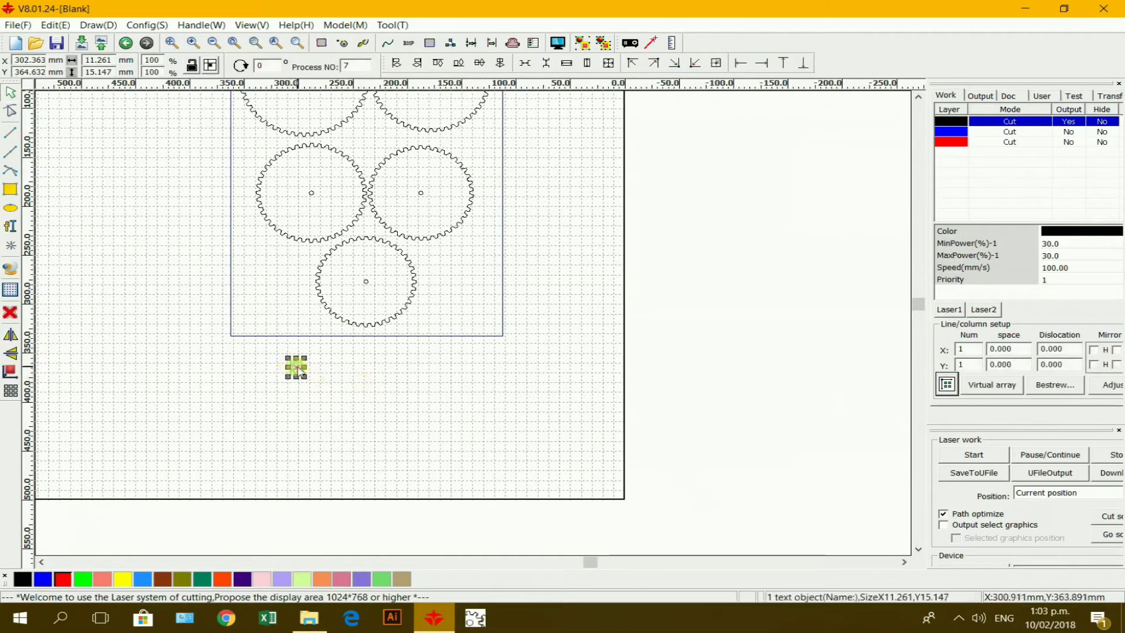
Paste four more copies of the KB initials below the gears.
key(ctrl+v)
click(371, 378)
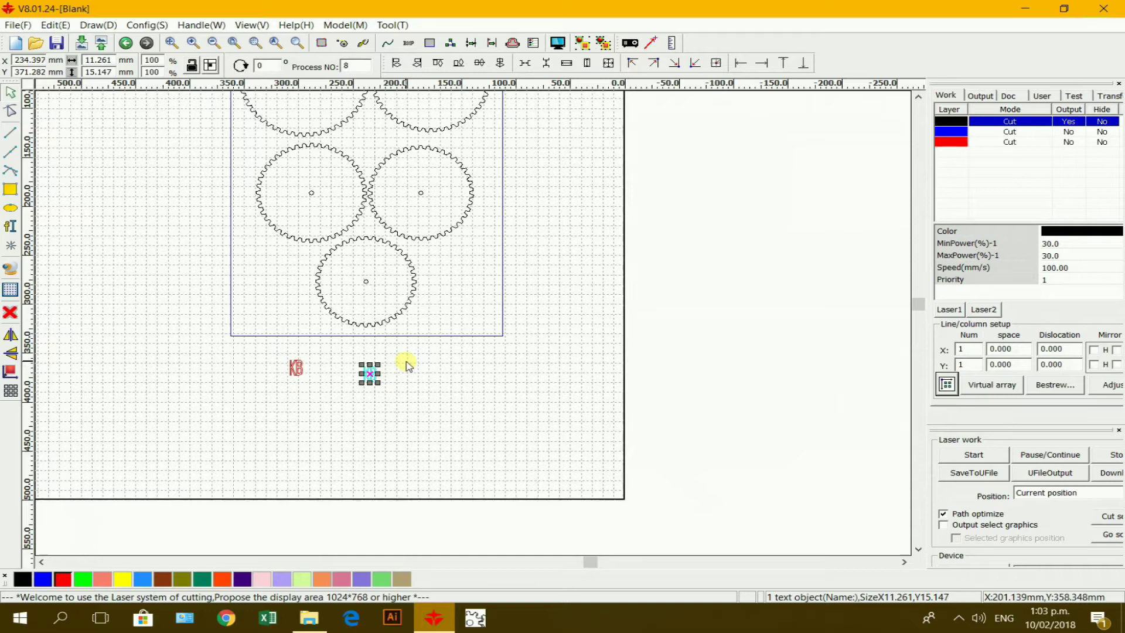
key(ctrl+v)
click(406, 363)
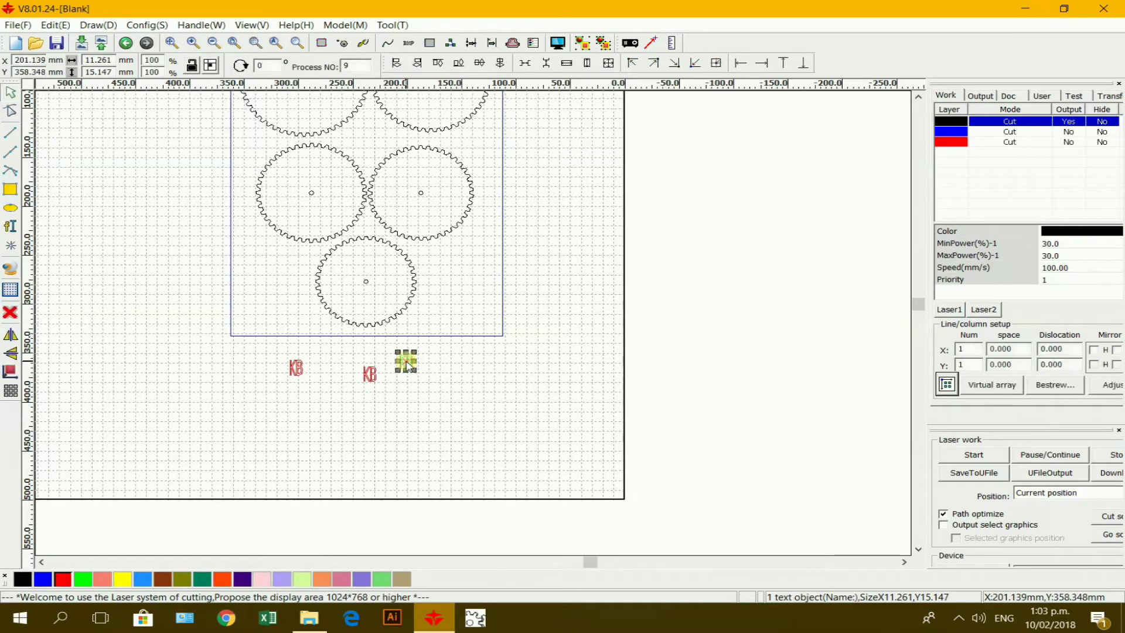
key(ctrl+v)
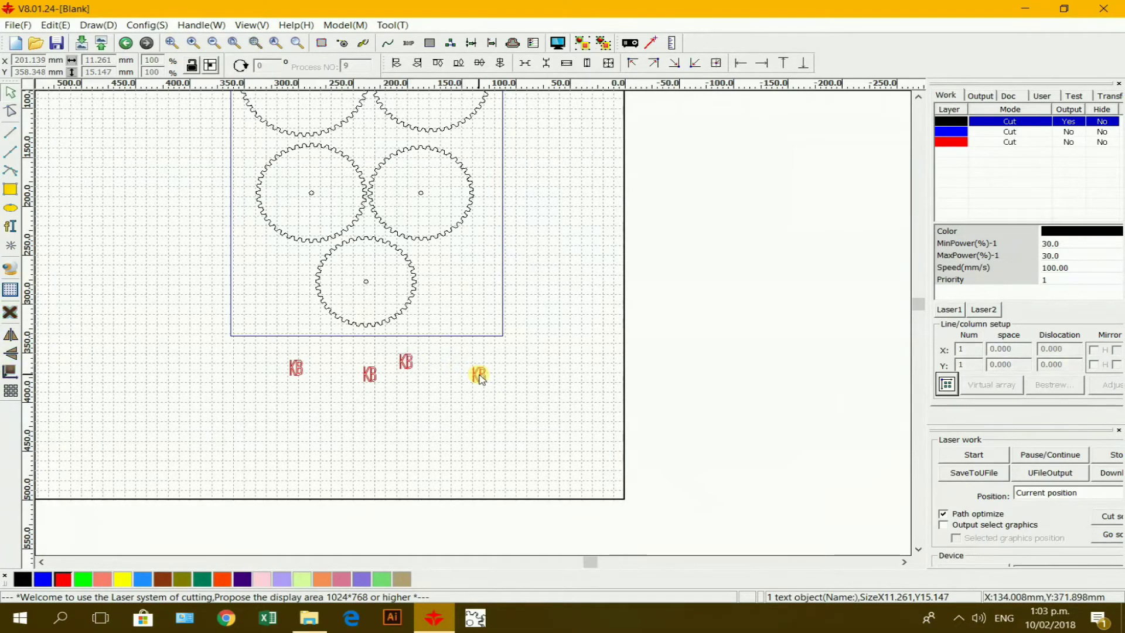
click(370, 374)
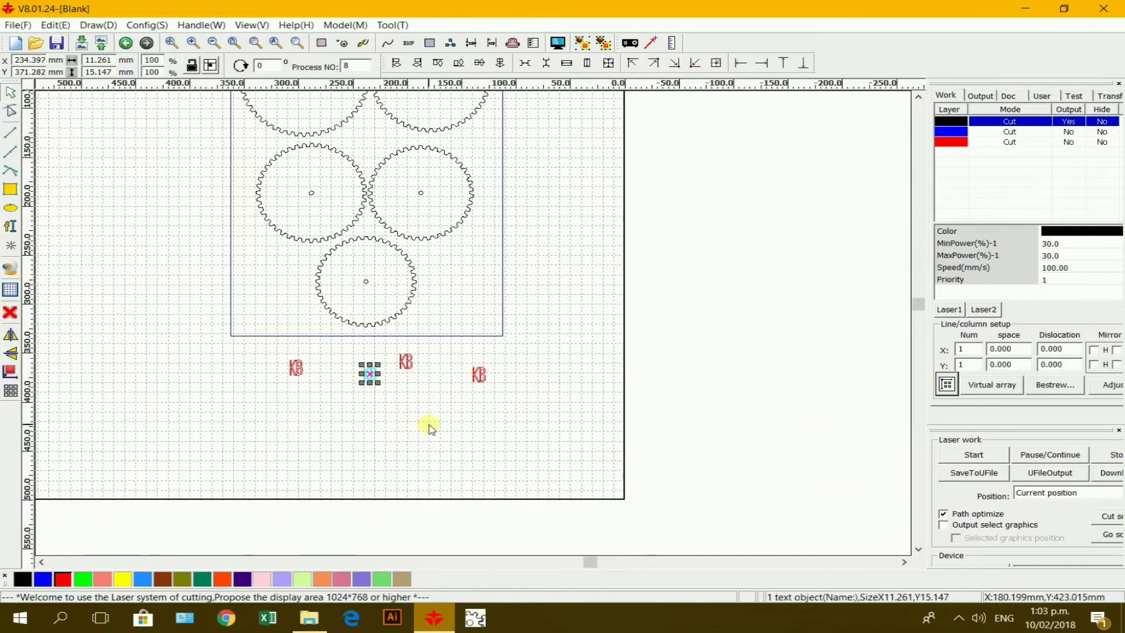
key(ctrl+v)
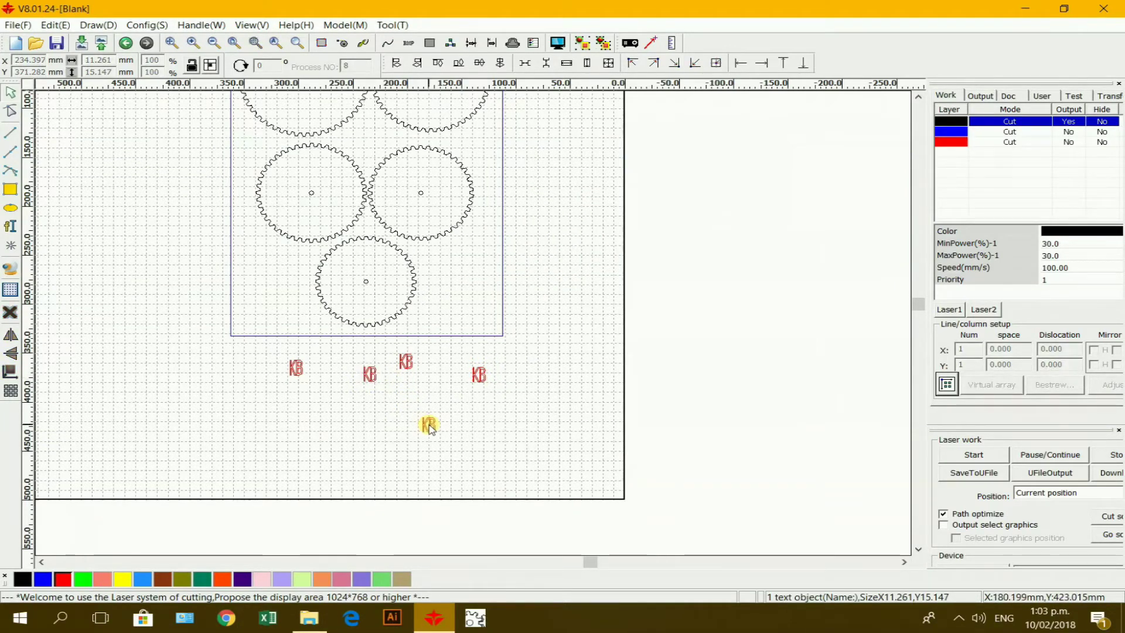
Move KB copies into the bottom, middle-right and middle-left gears.
click(420, 417)
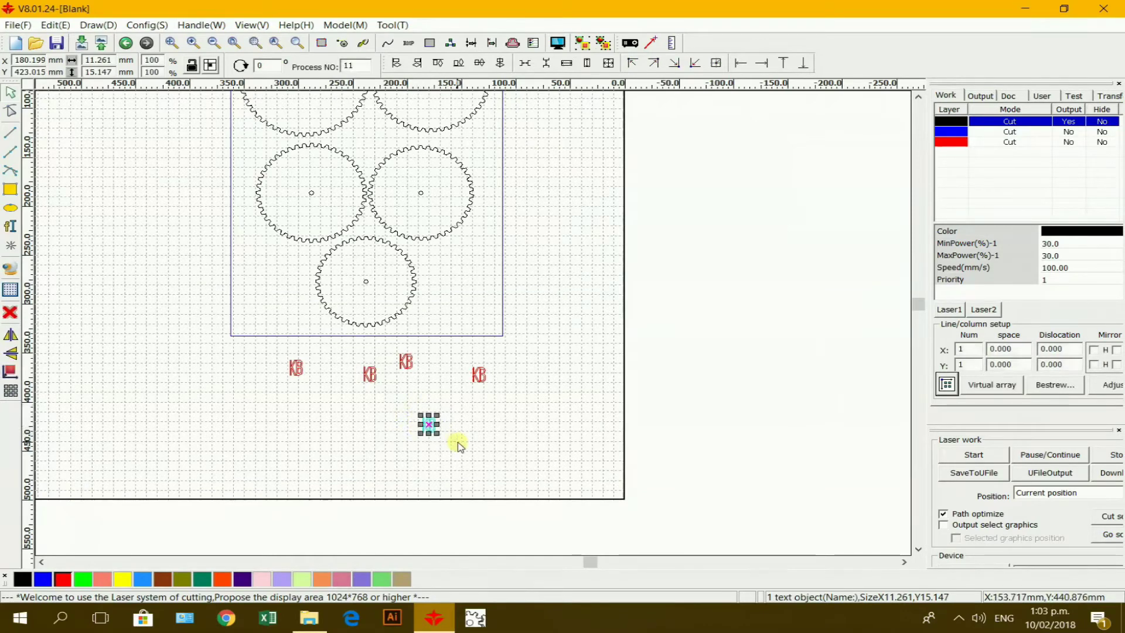
drag(430, 427, 345, 292)
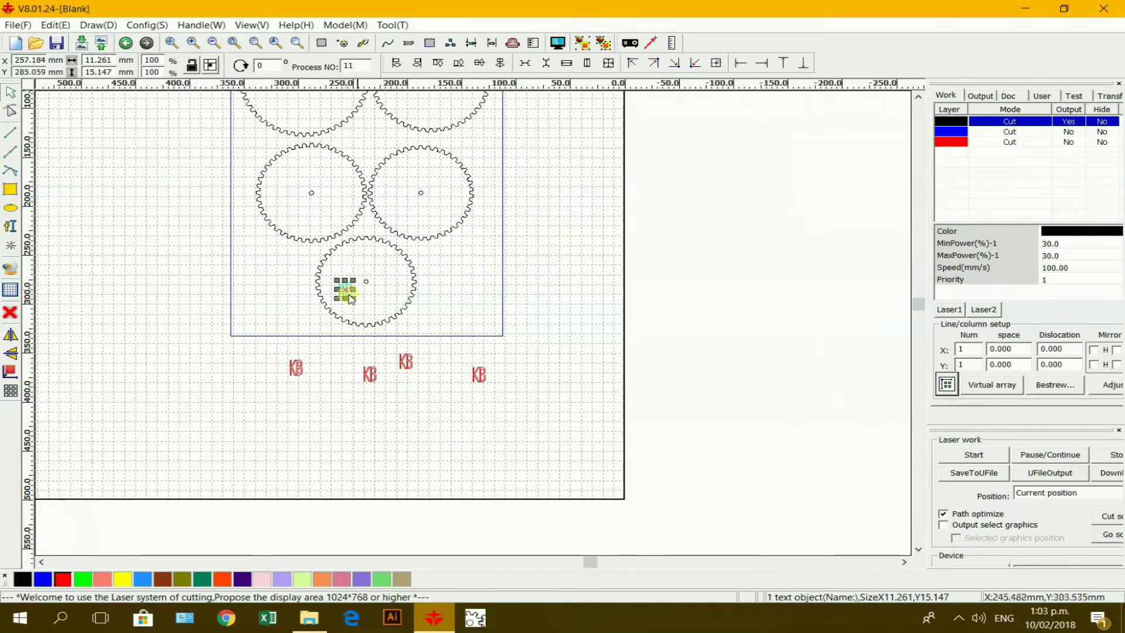
drag(463, 364, 396, 195)
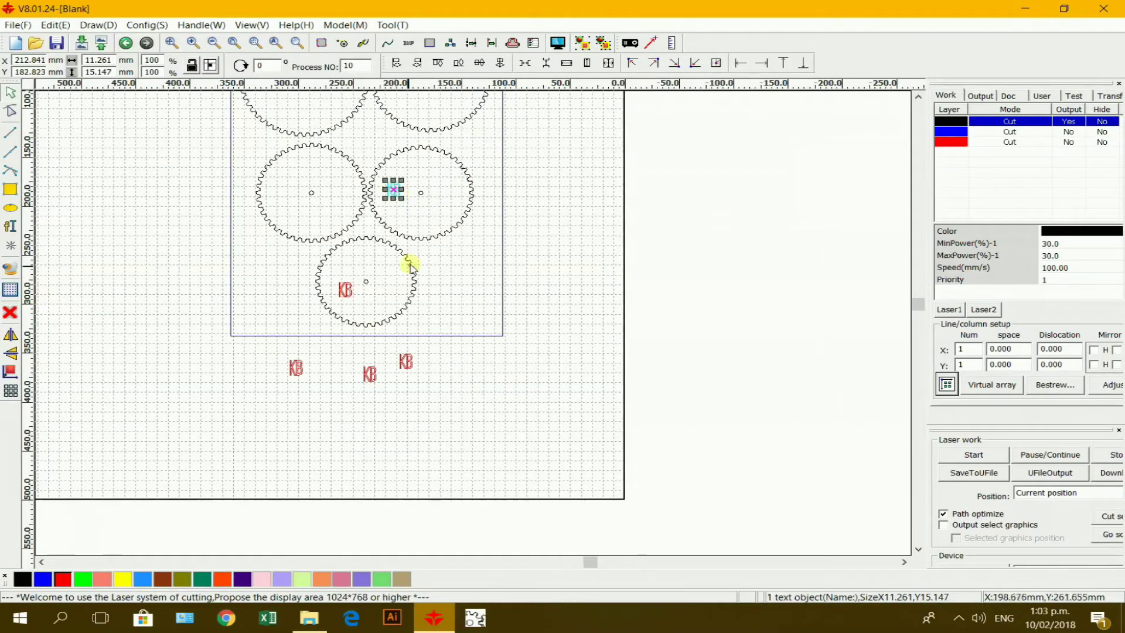
click(448, 403)
drag(391, 349, 431, 384)
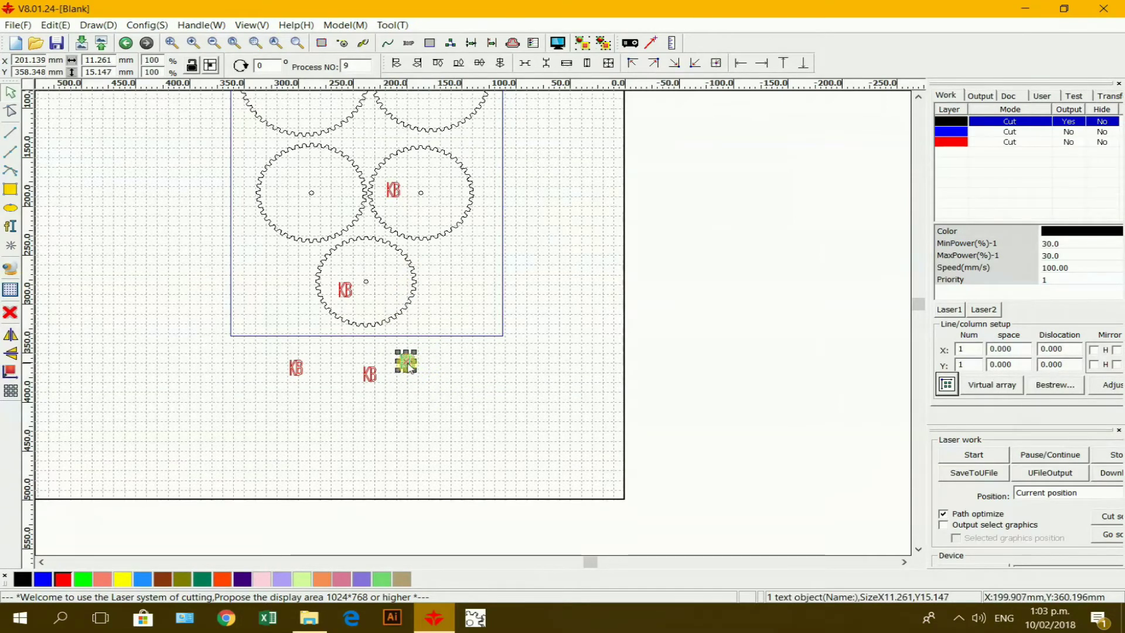
drag(410, 365, 285, 197)
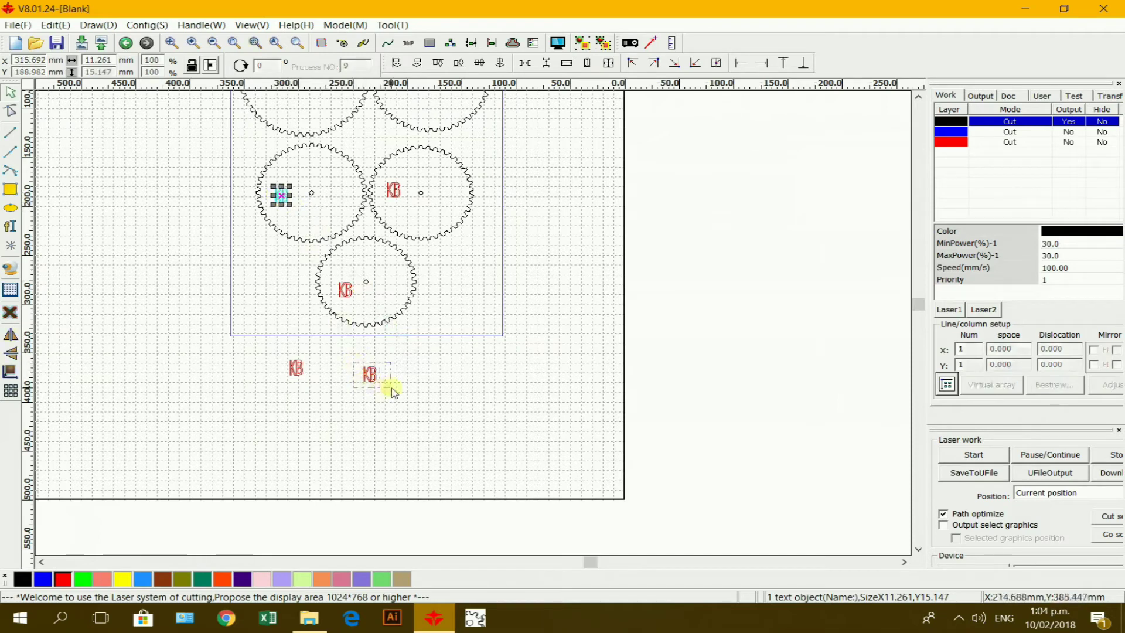
Move the remaining KB copies into the top-right and top-left gears, then zoom out.
click(371, 378)
drag(371, 377, 430, 114)
drag(276, 352, 284, 111)
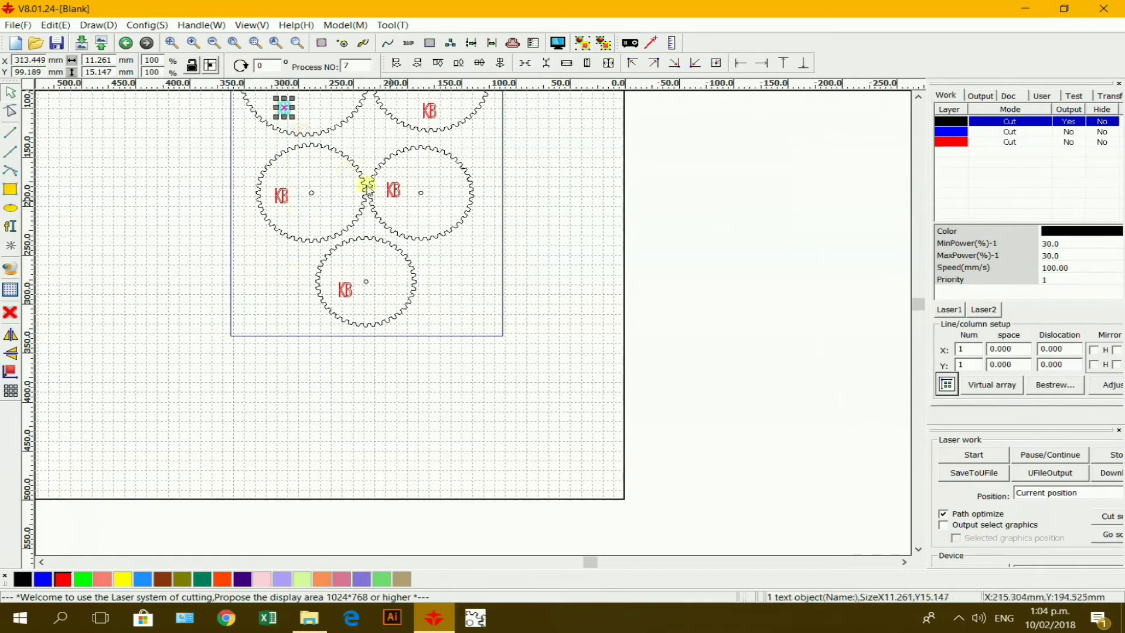
click(563, 329)
scroll(561, 331, up, 2)
scroll(561, 331, down, 3)
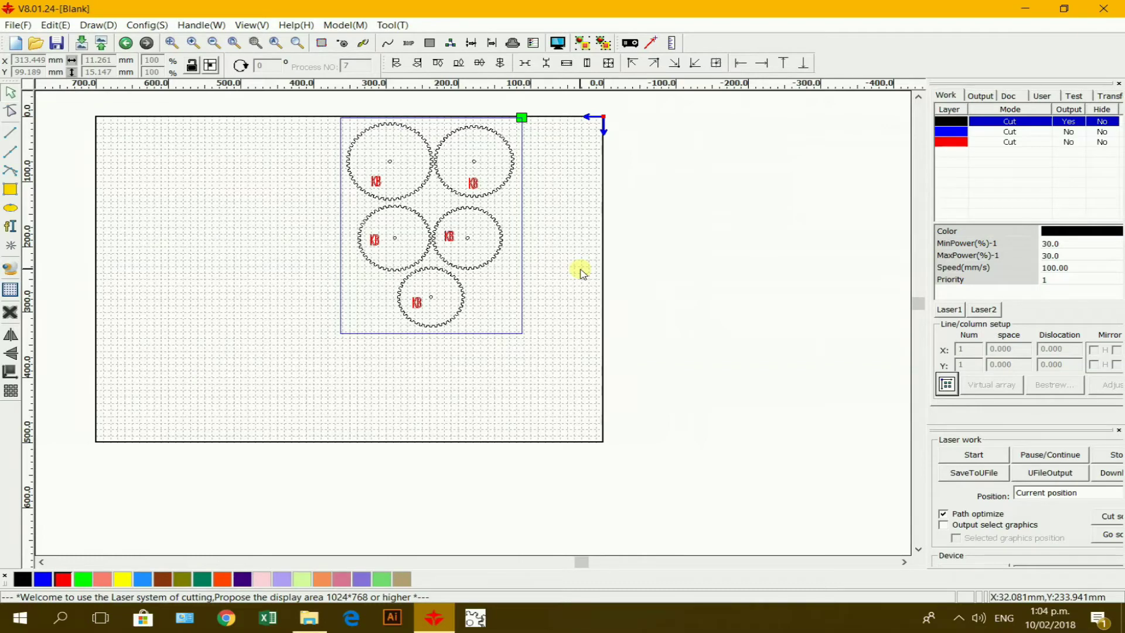
Set the black layer's minimum and maximum power to 55%.
click(471, 128)
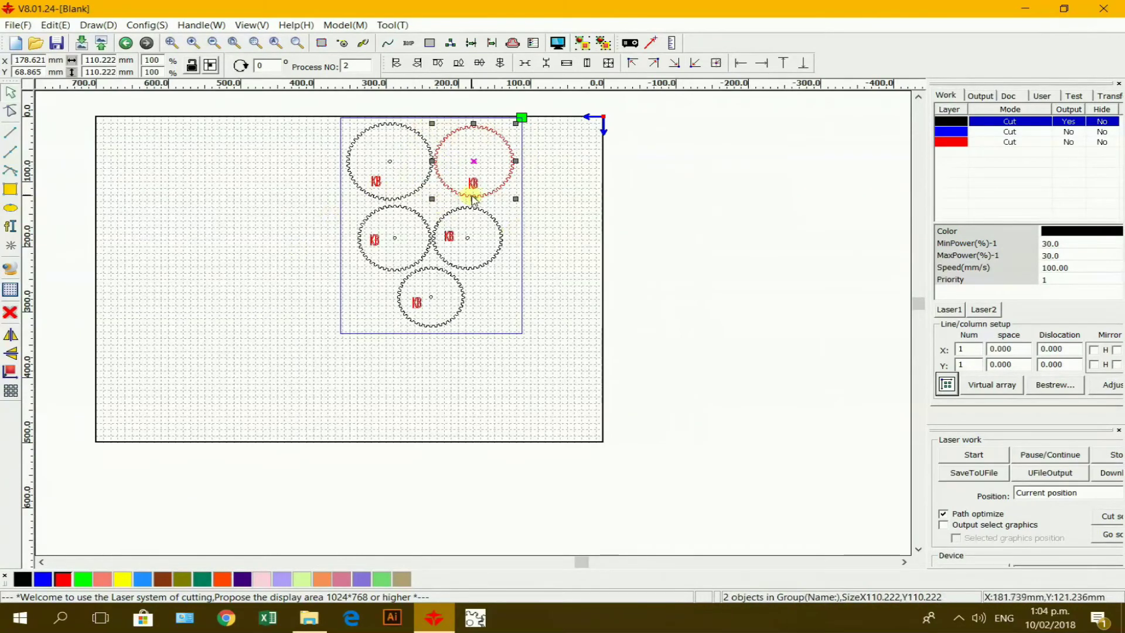
click(1066, 243)
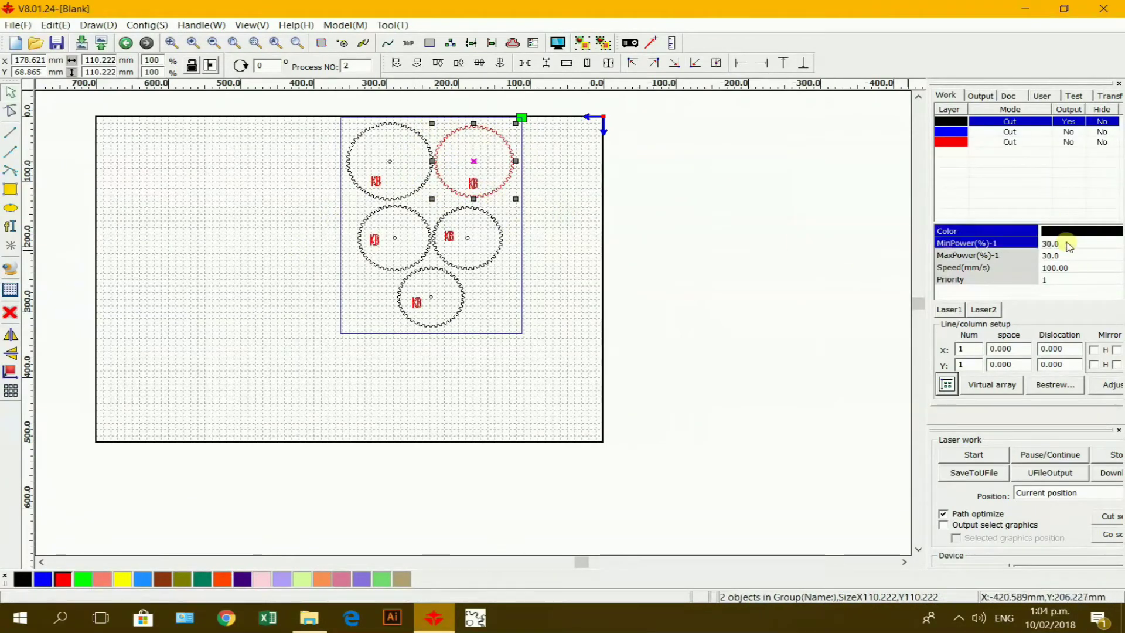
click(1066, 243)
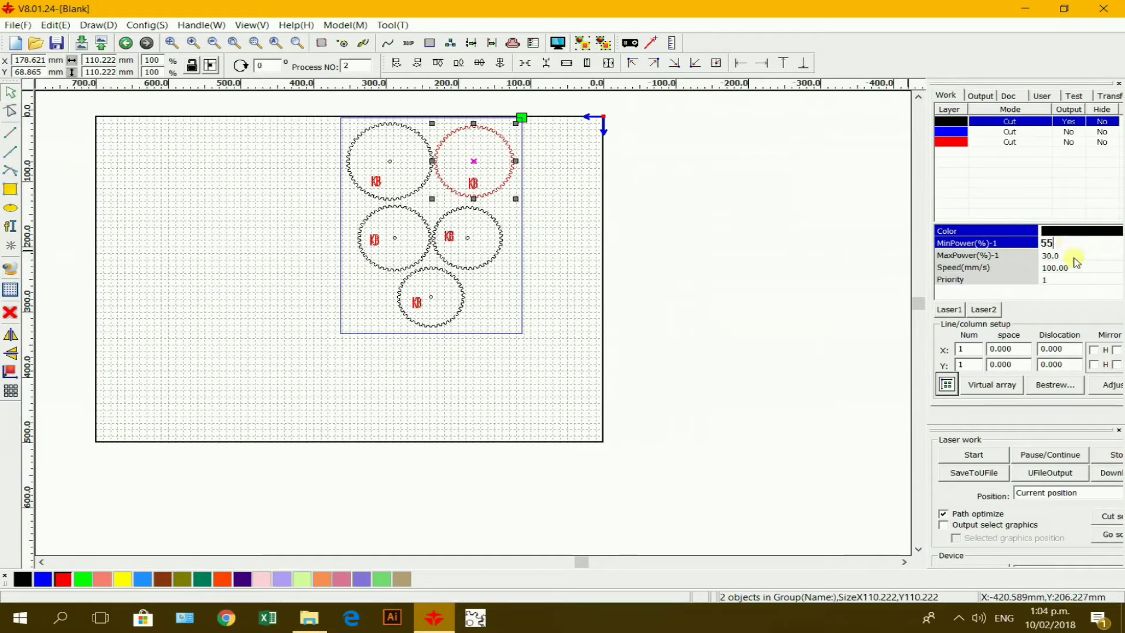
click(1075, 258)
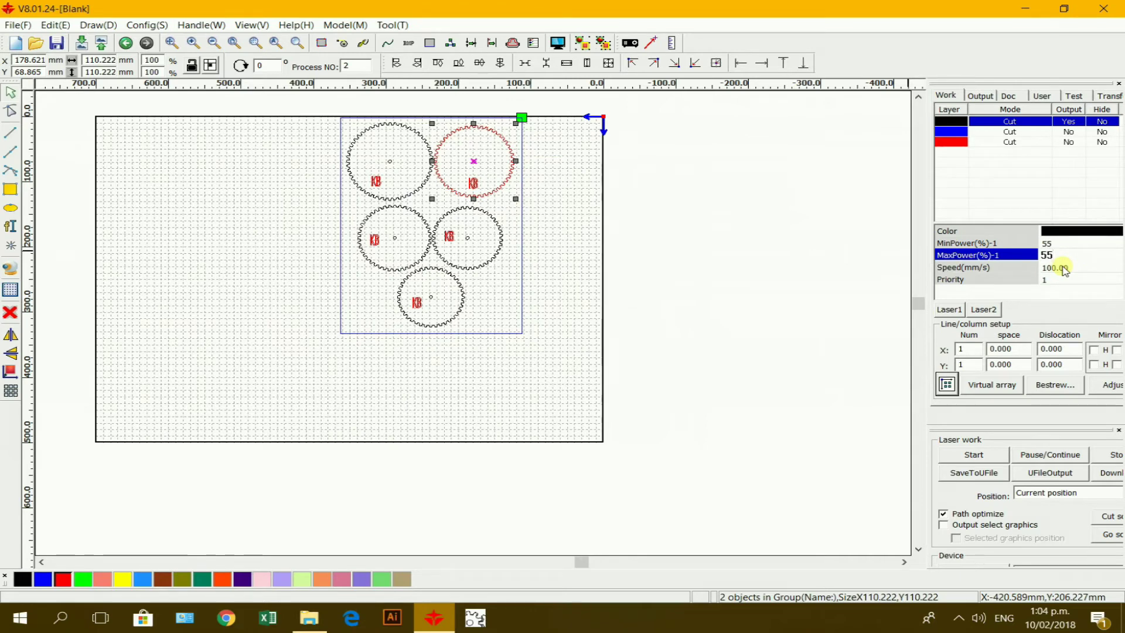
click(1065, 271)
Enter 8 as the black layer's speed and select the red layer row.
double_click(1081, 268)
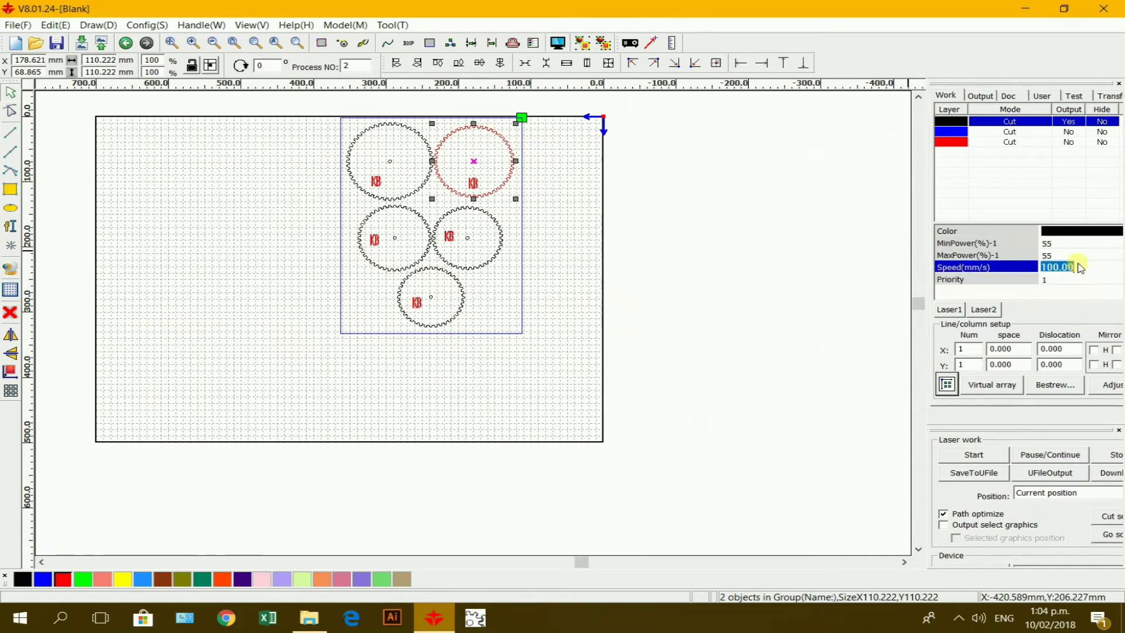
text(8)
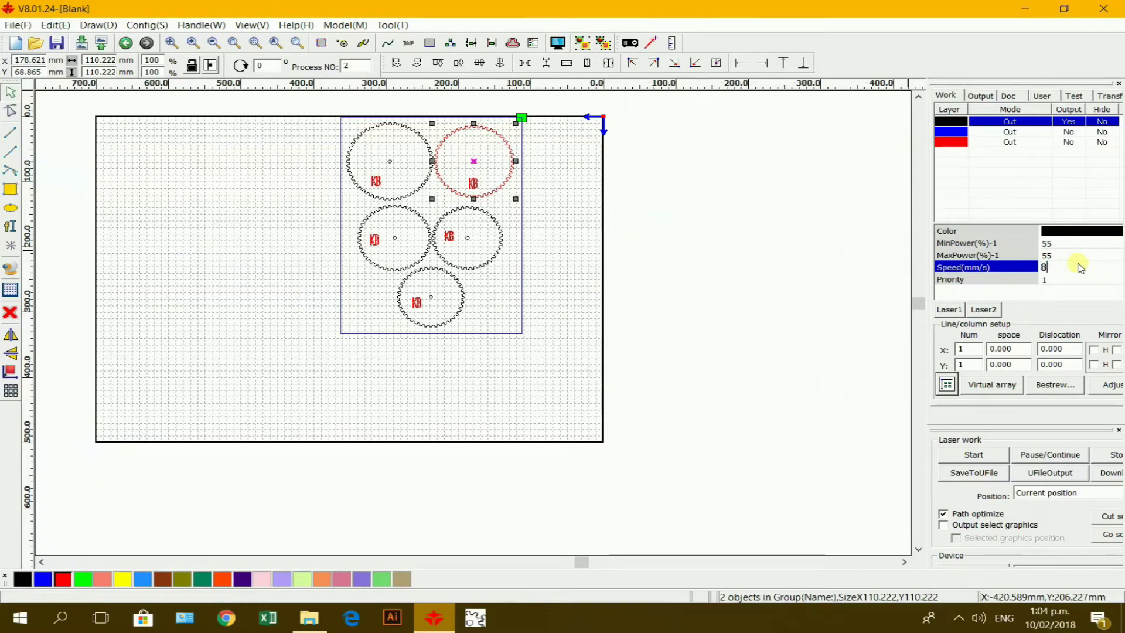
click(955, 144)
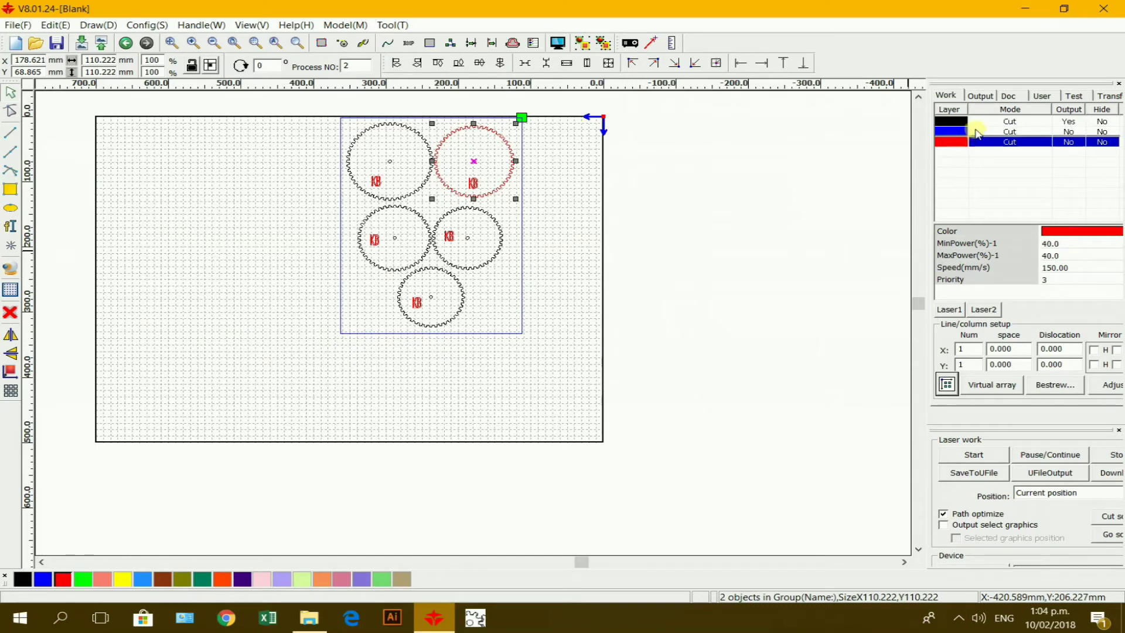
Move the red layer ahead of blue and set its minimum and maximum power to 15%.
click(960, 132)
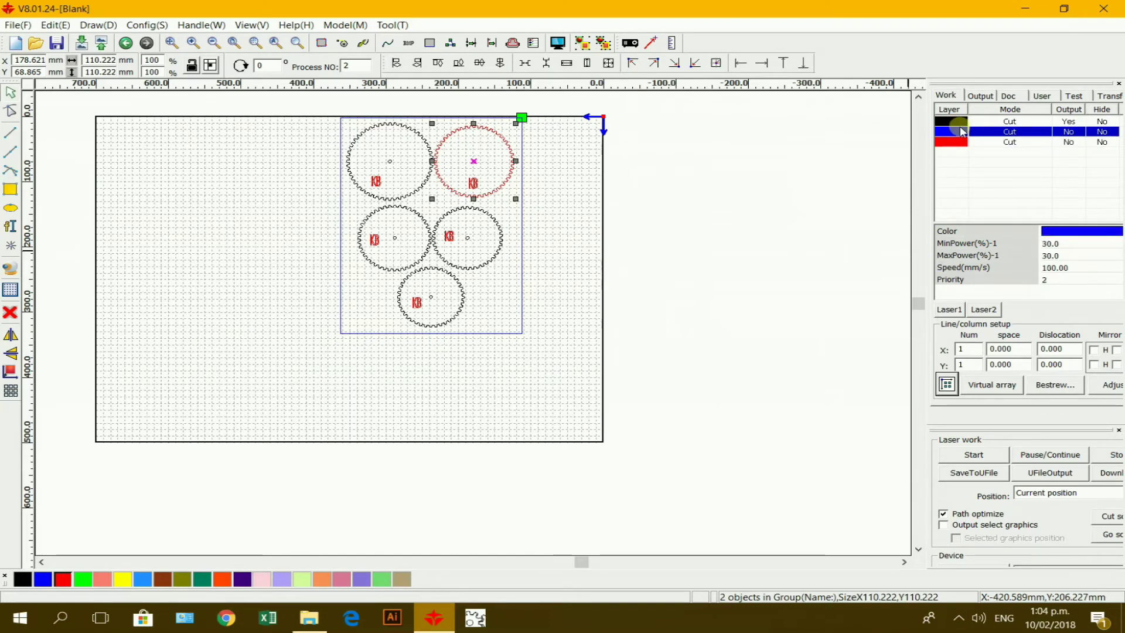
drag(962, 131, 967, 142)
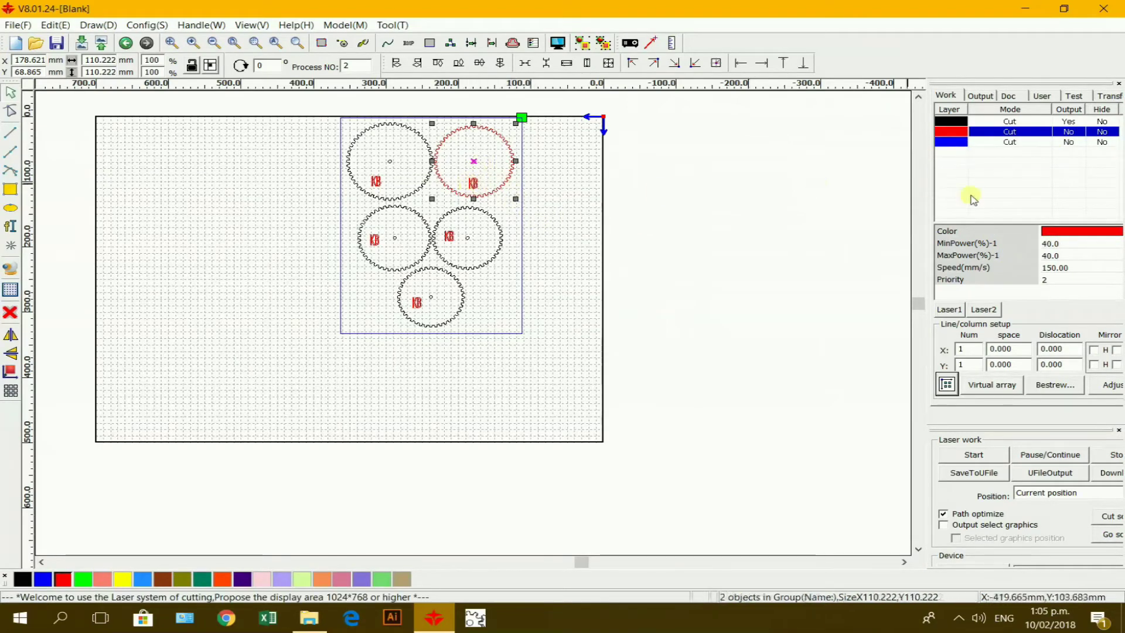
click(1073, 243)
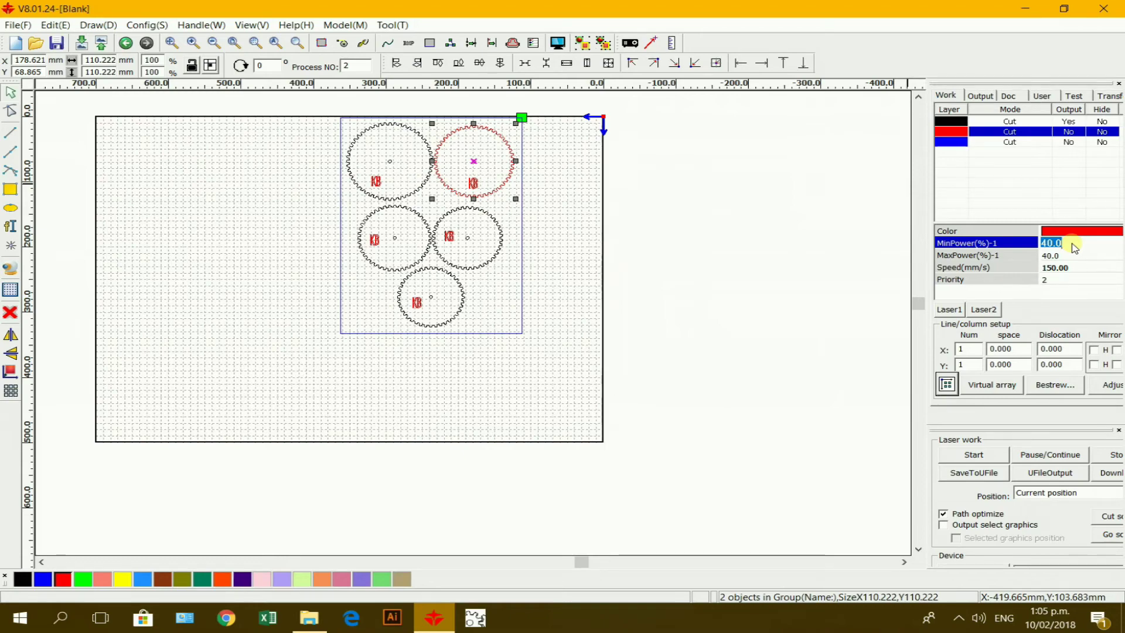
text(15)
click(1084, 258)
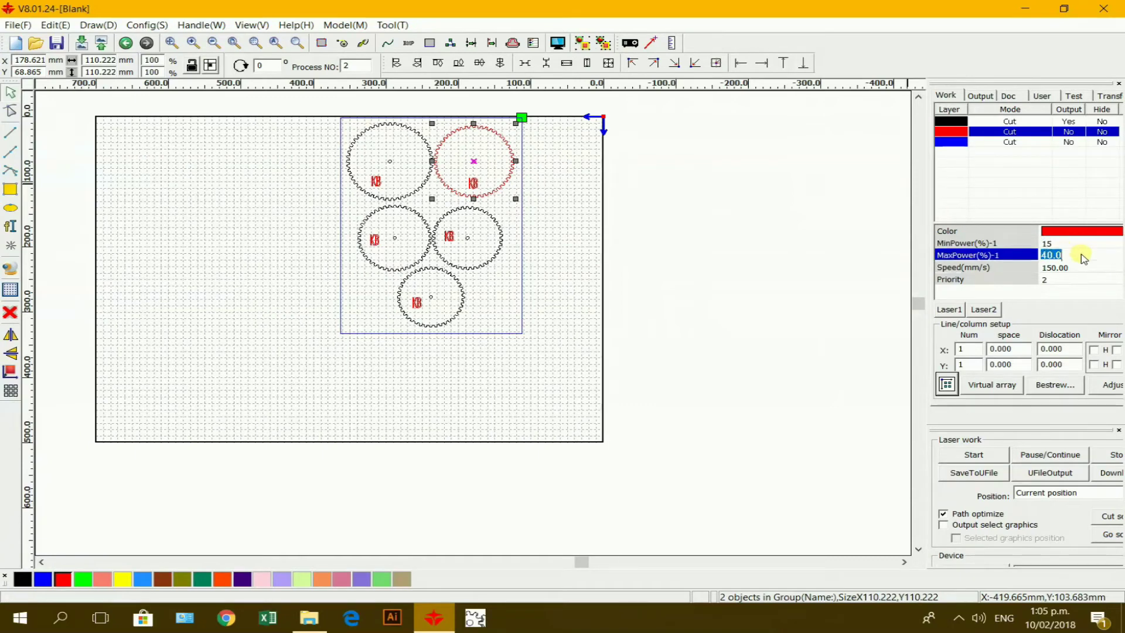
text(15)
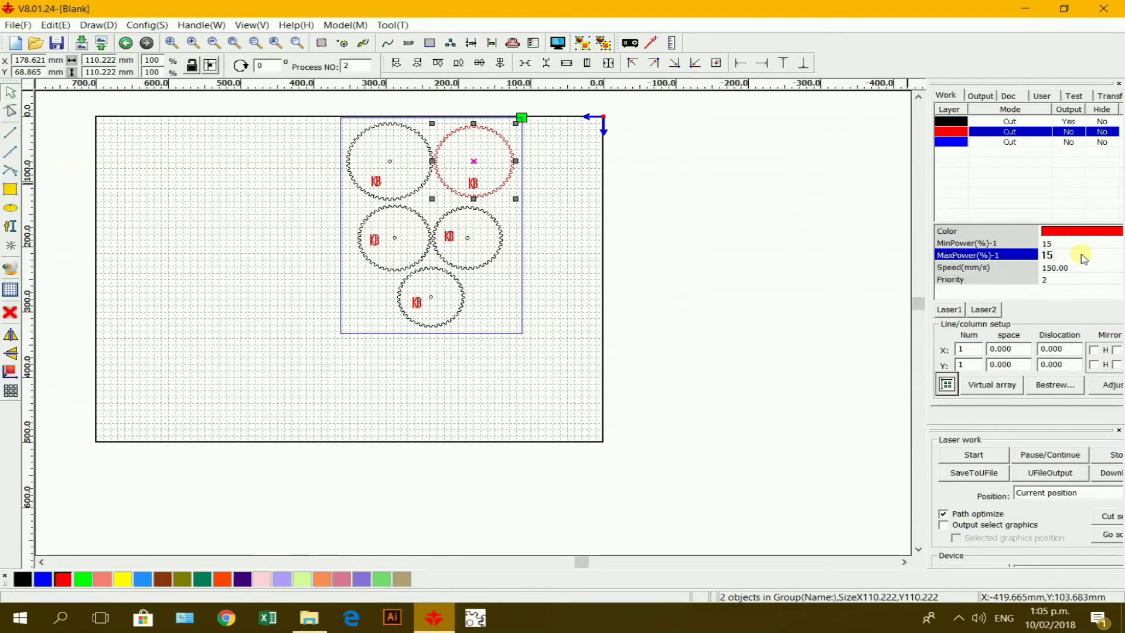
Set the red layer's speed to 50 mm/s and switch its output to Yes.
click(1079, 269)
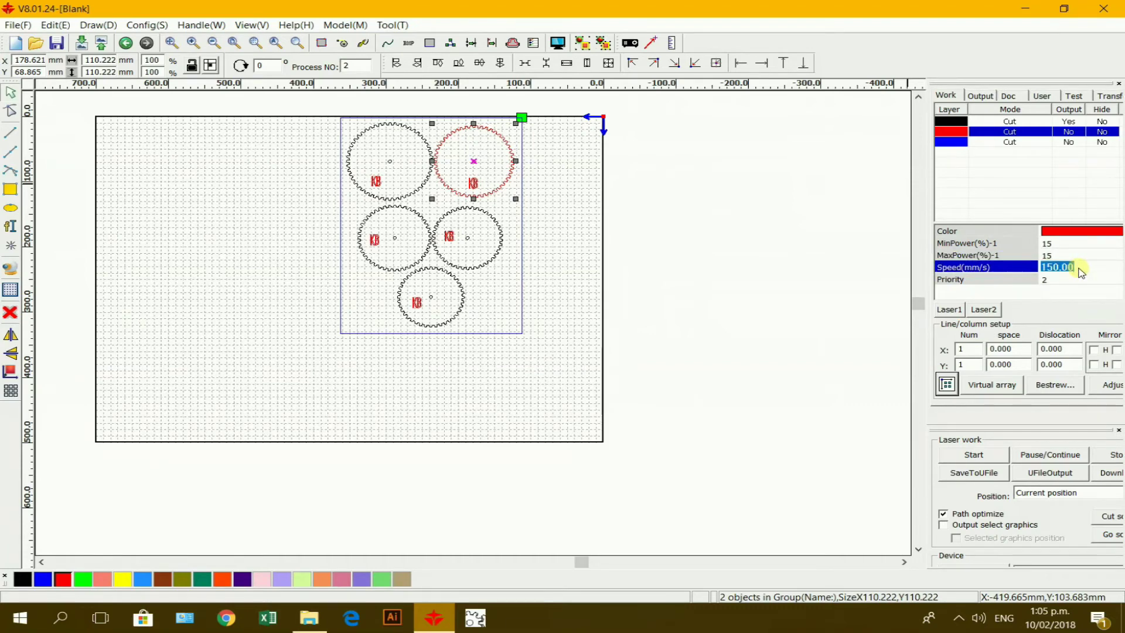
text(50)
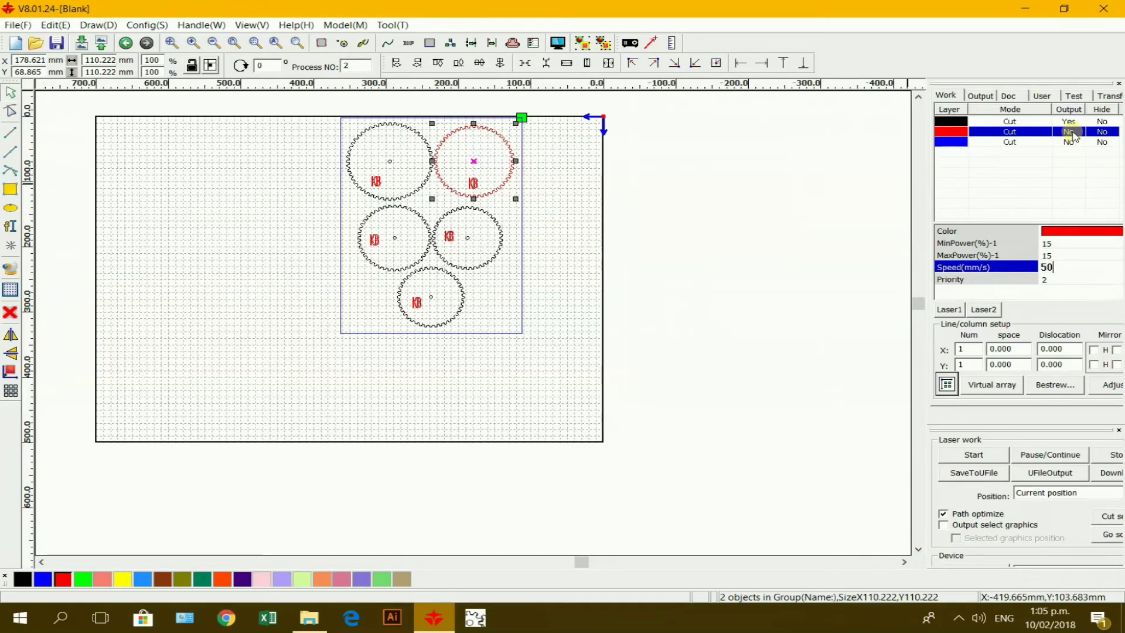
click(1070, 132)
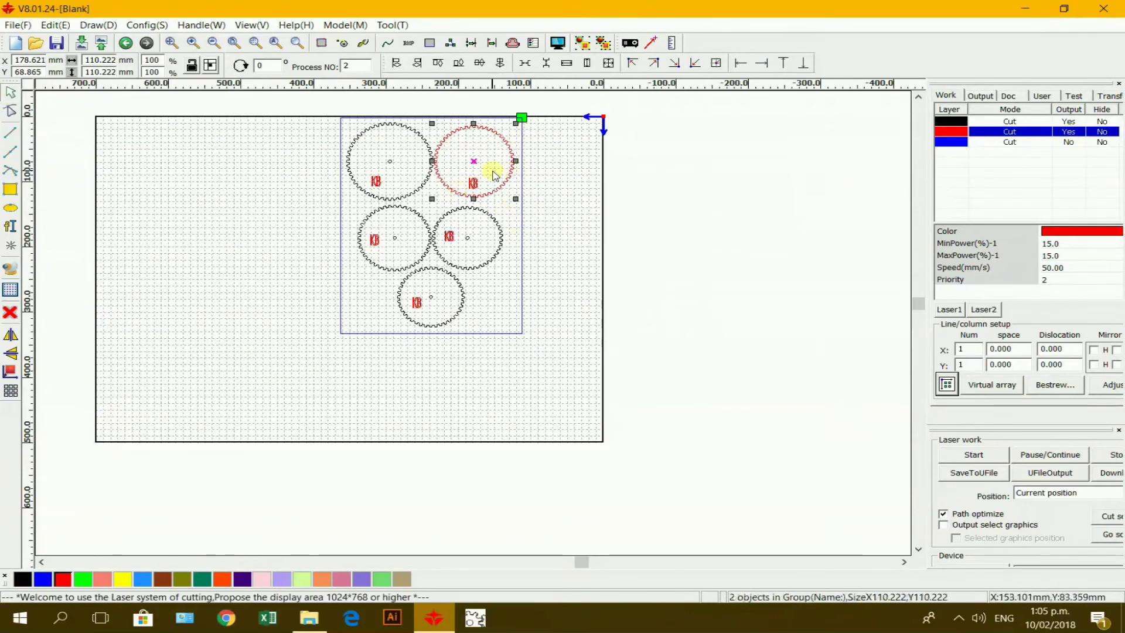
click(476, 180)
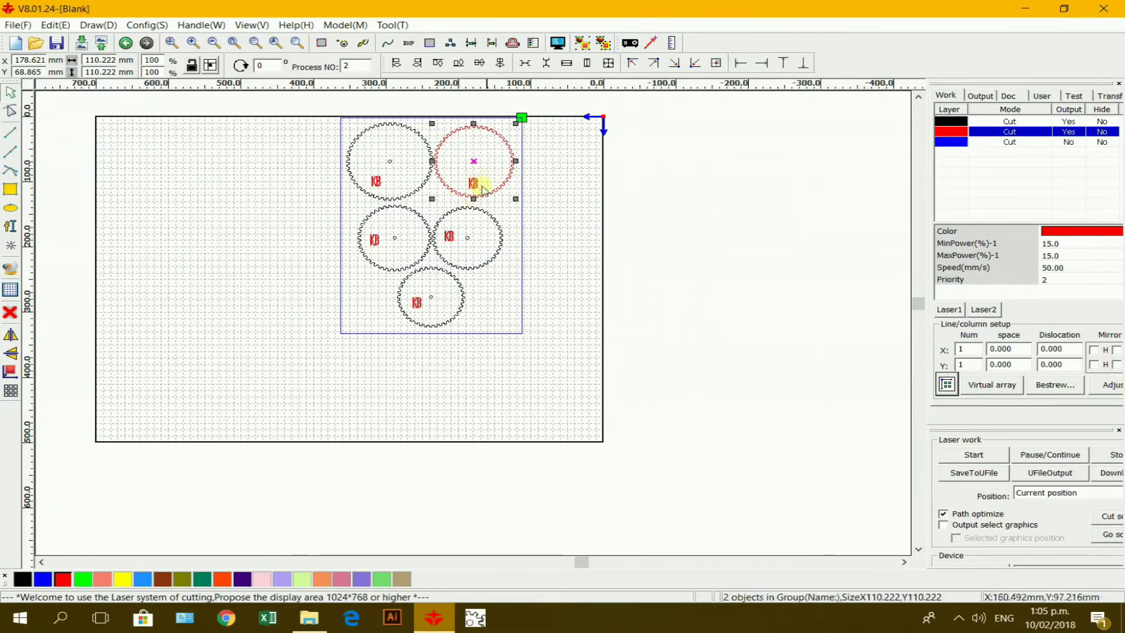
Give the blue border layer 15% minimum and maximum power, keeping 100 mm/s and output No.
click(957, 142)
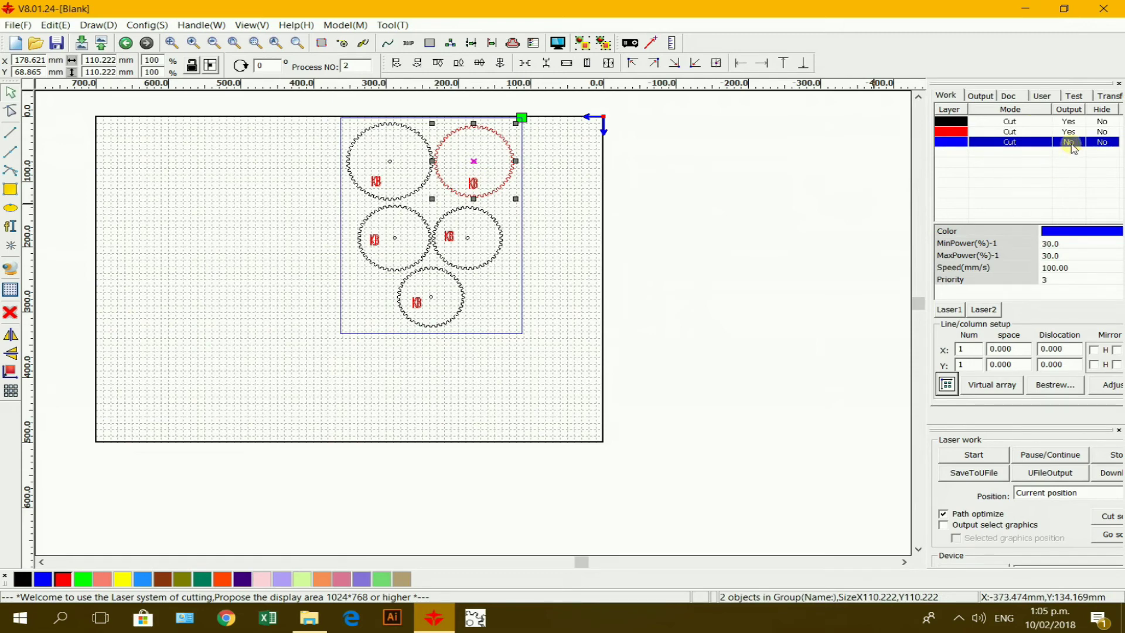
click(1052, 246)
click(1066, 248)
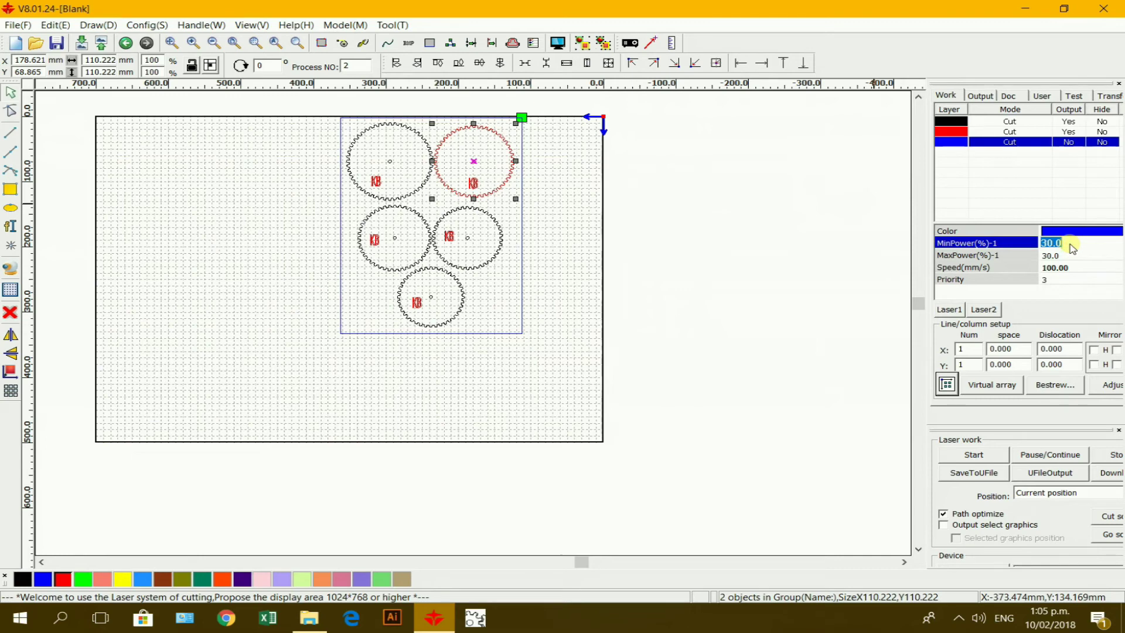
text(15)
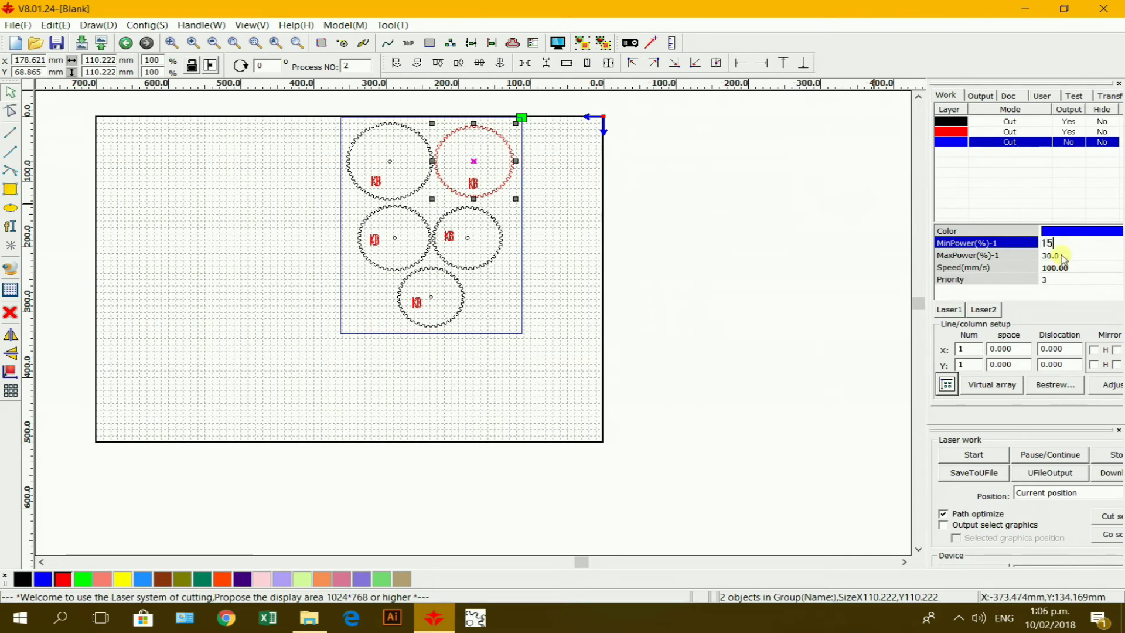
click(1061, 256)
double_click(1062, 256)
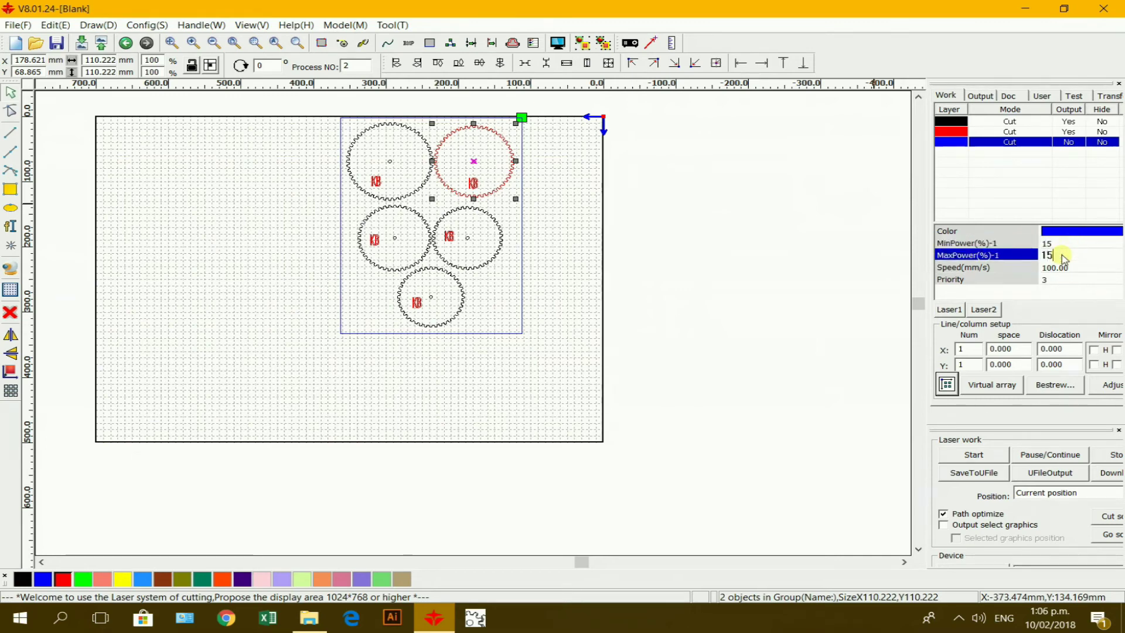
click(989, 189)
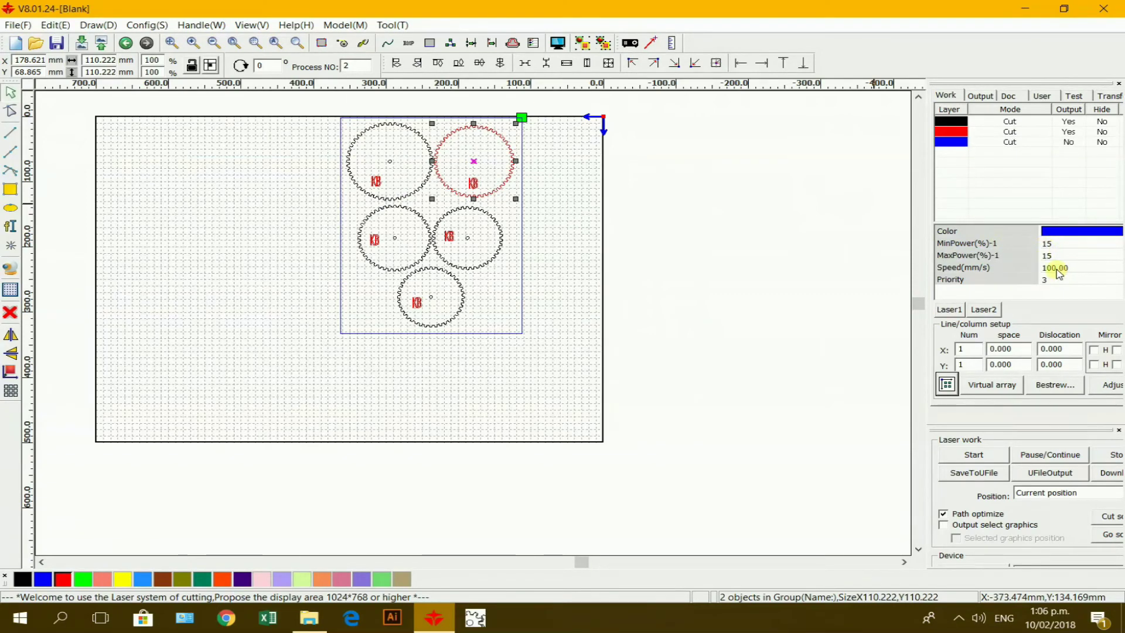
click(1068, 143)
click(946, 121)
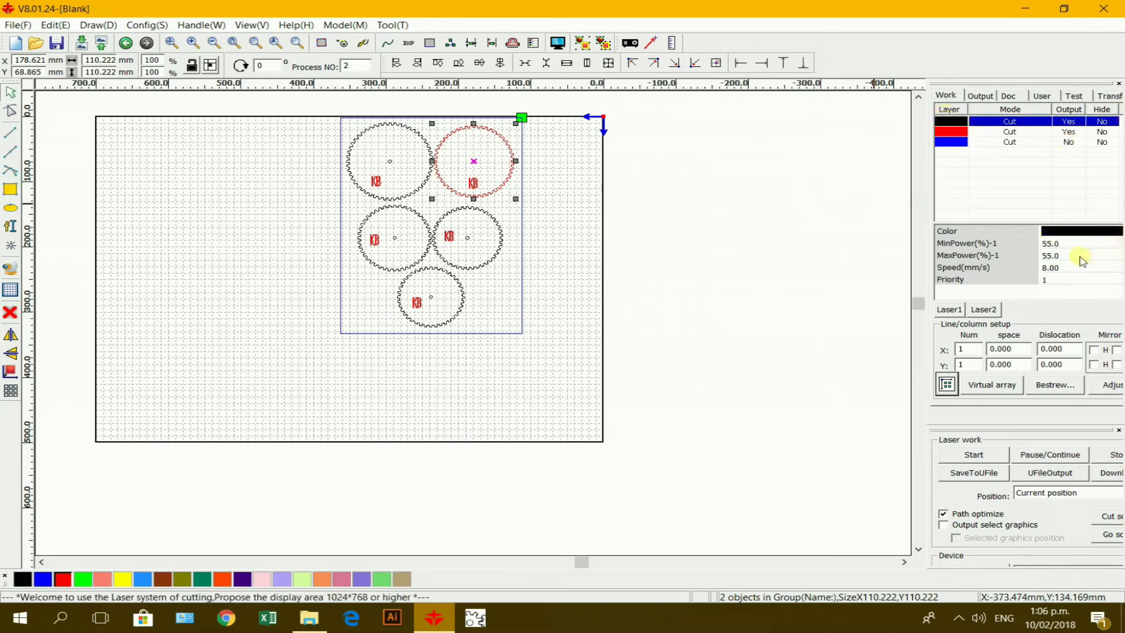
click(1054, 239)
click(1066, 267)
click(951, 127)
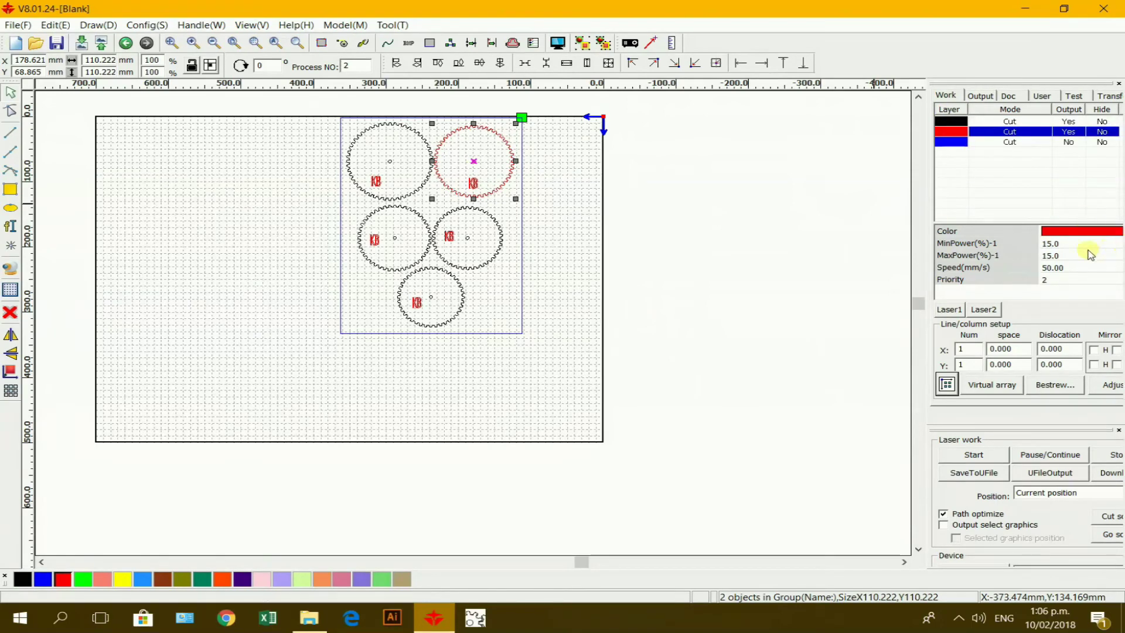
click(1070, 245)
click(1066, 280)
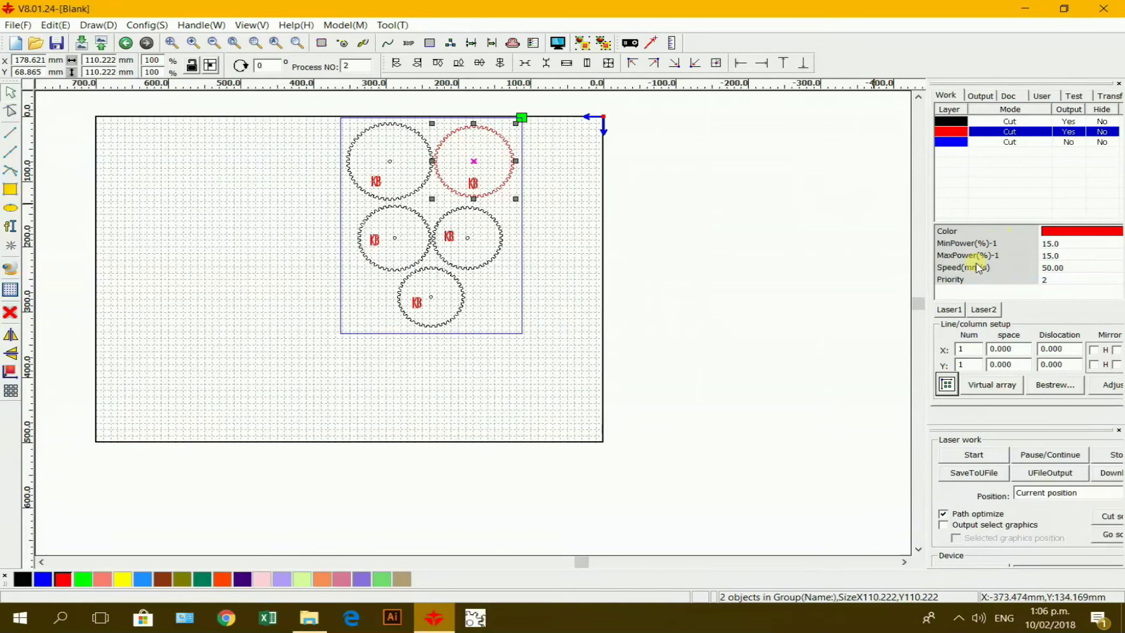
click(951, 142)
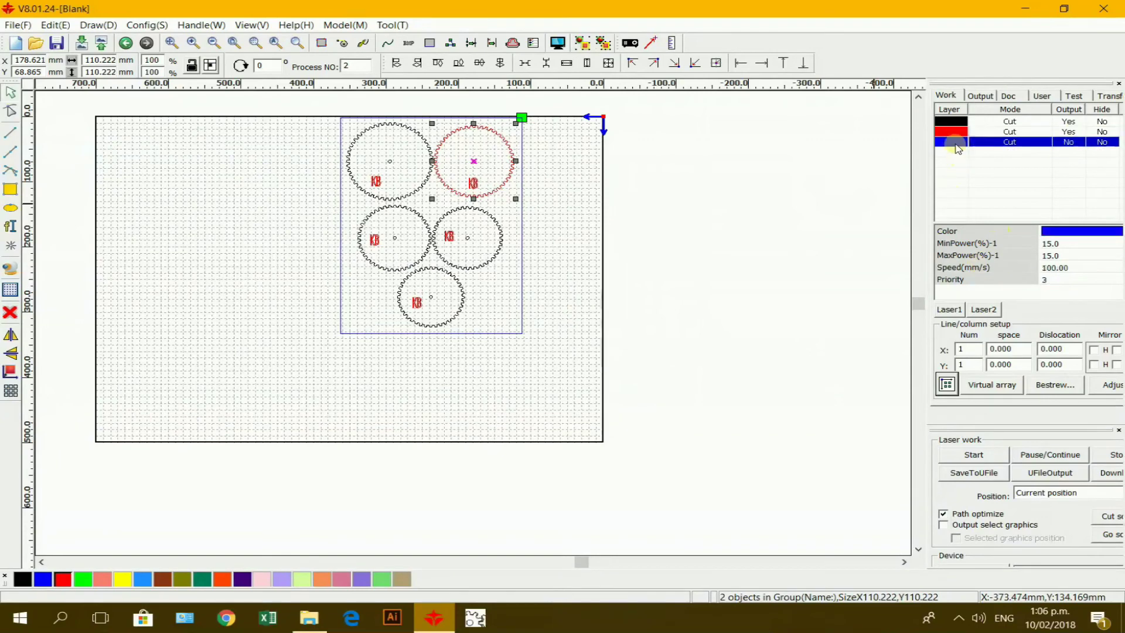
Save the gear job as U-file 'KB GEARS' on USB Drive D: and dismiss the warning.
click(974, 472)
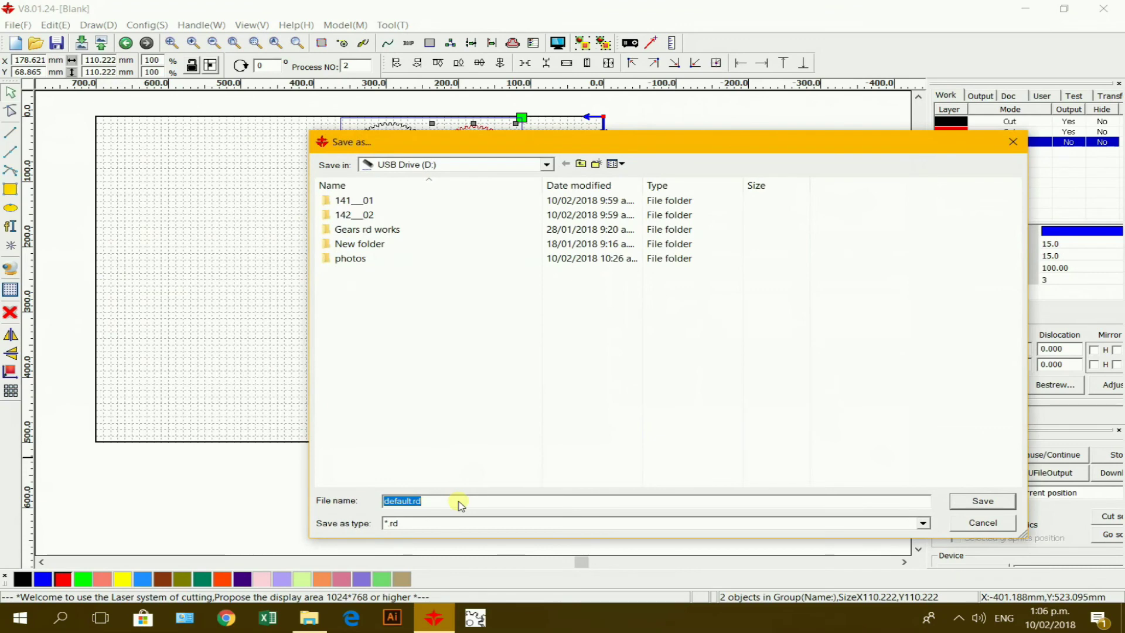
text(K)
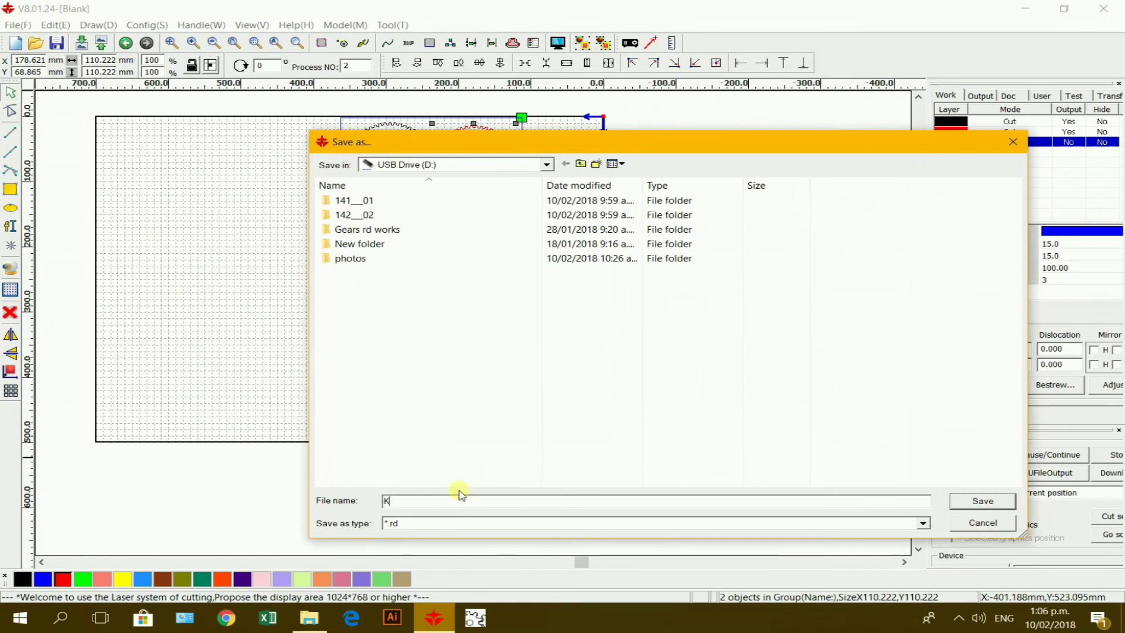
text(B GEARS)
click(988, 502)
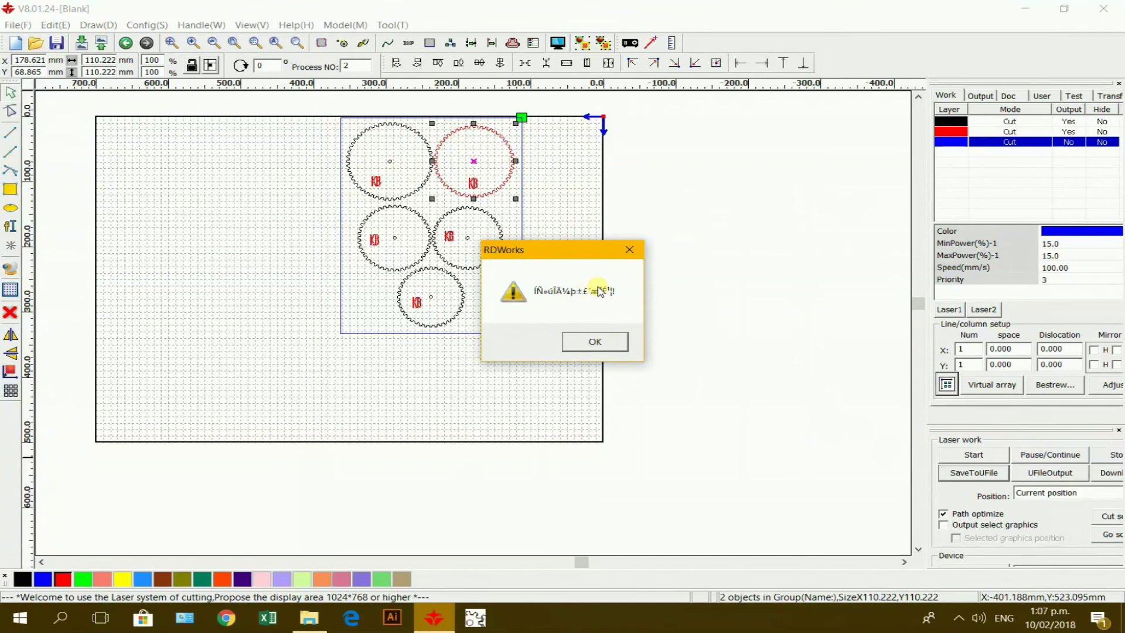
click(614, 345)
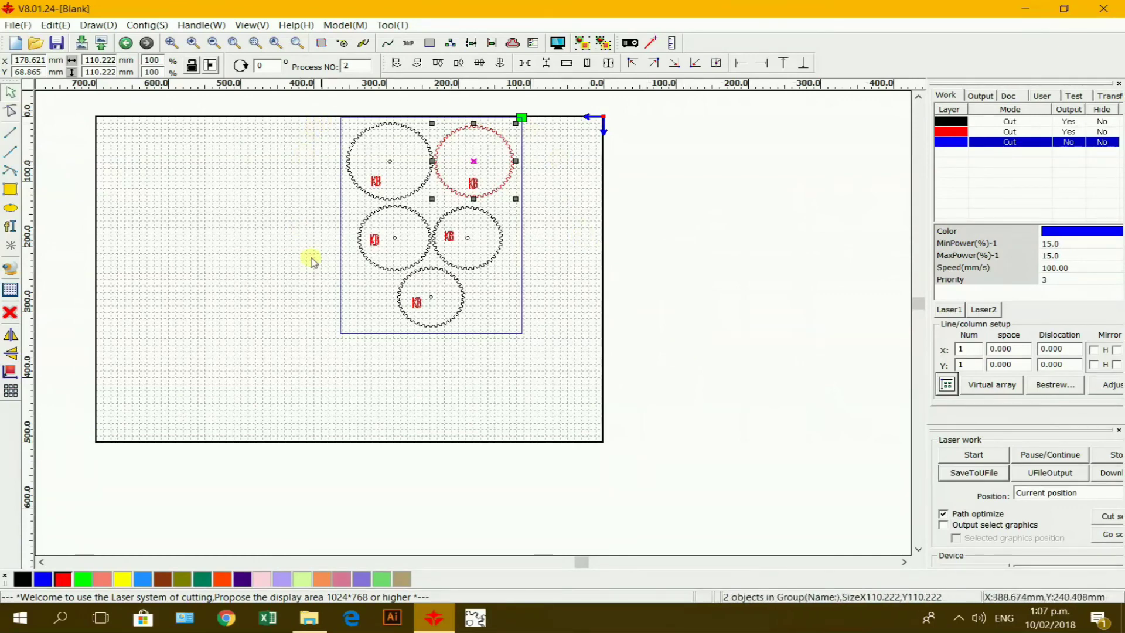
Select the 250 × 330 mm blue border rectangle framing the gears.
click(497, 333)
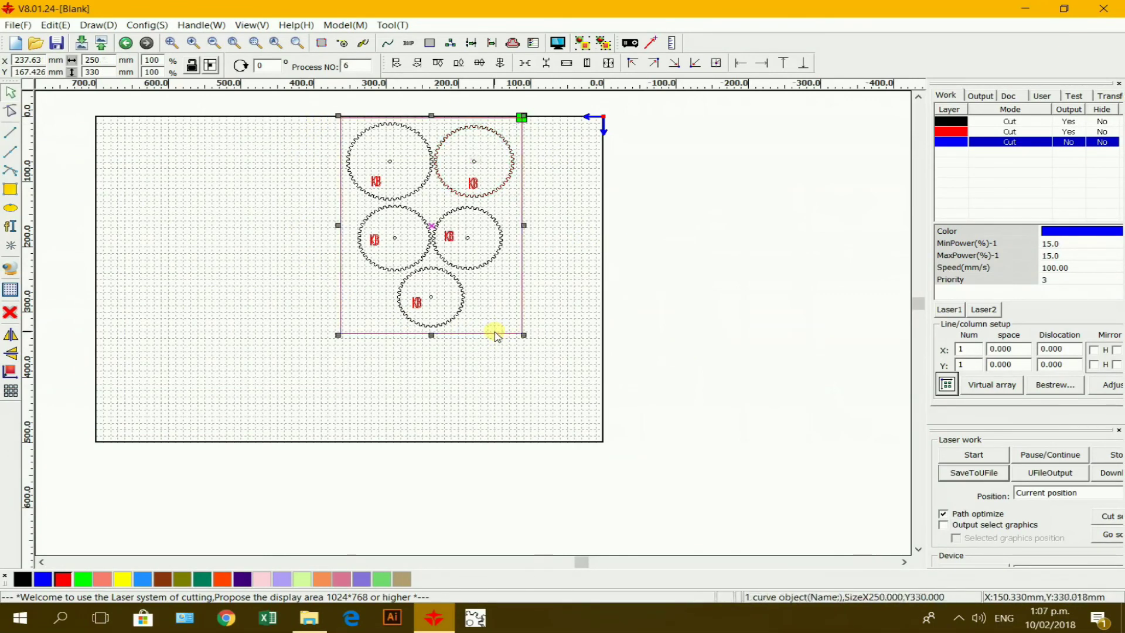